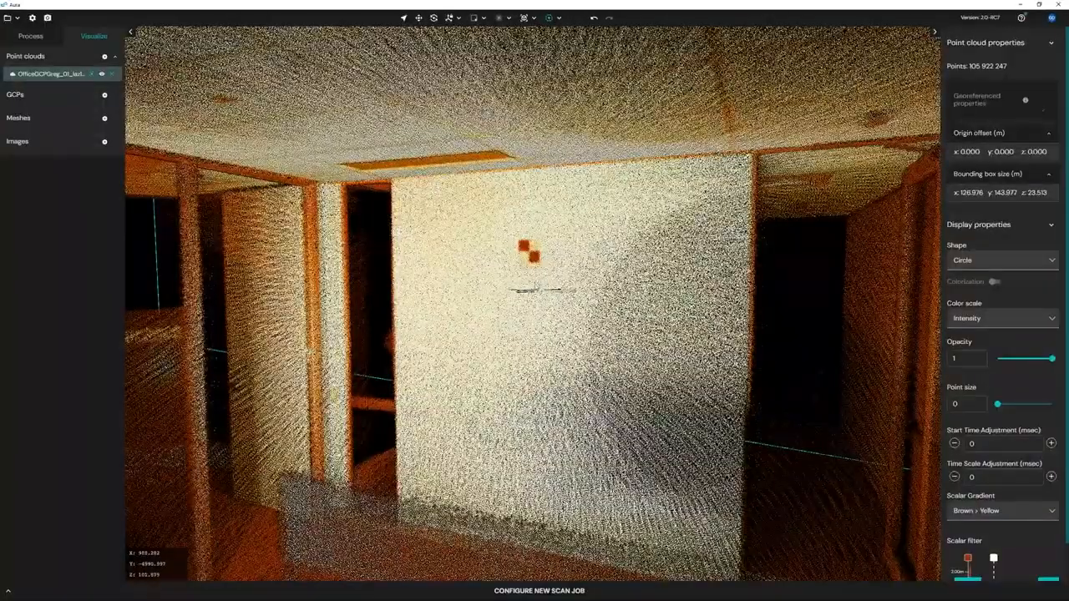
scroll(532, 287, up, 2)
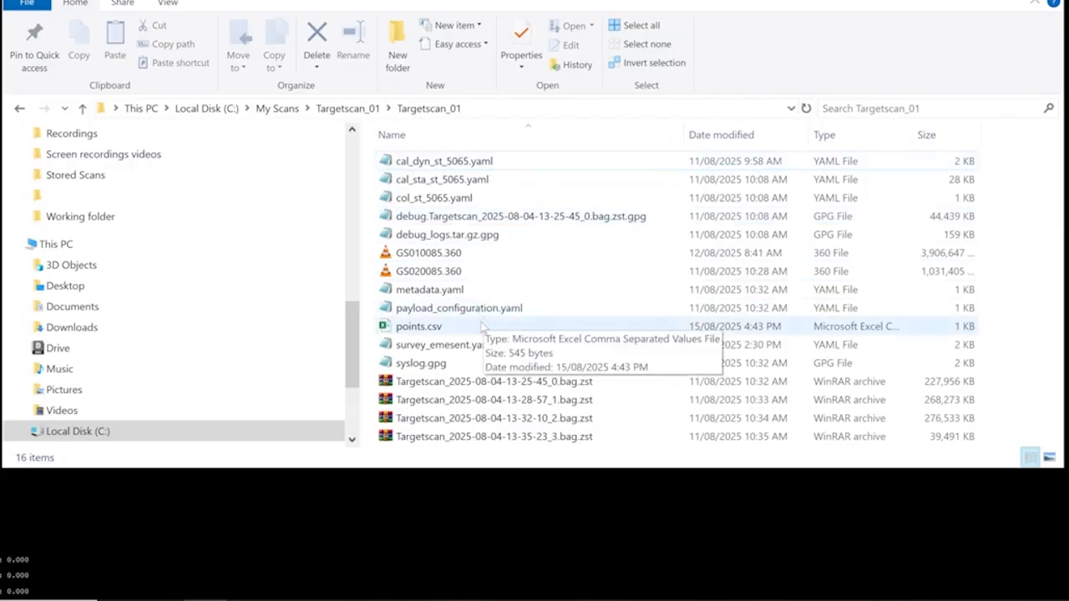
Open points.csv from the Targetscan_01 folder, widen the target ID column and review the ID and X, Y, Z coordinate columns.
double_click(484, 326)
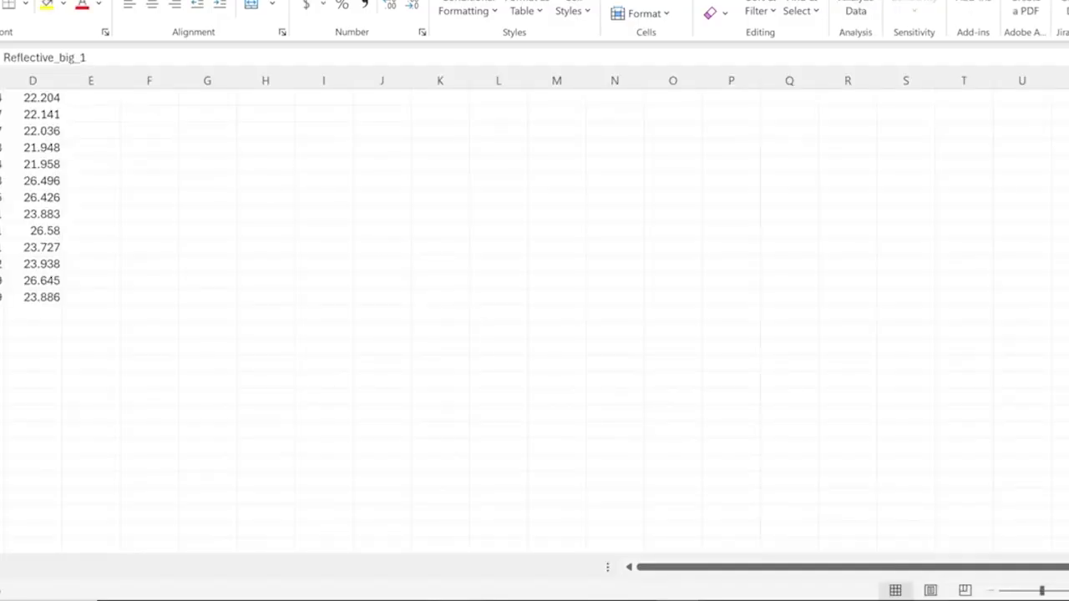
drag(0, 80, 48, 80)
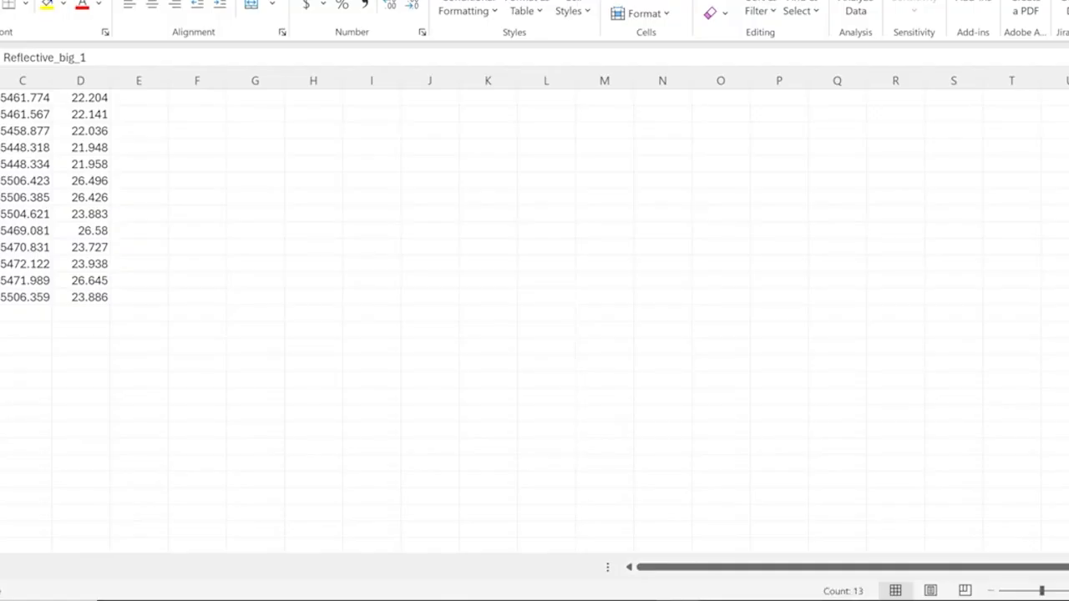
click(0, 80)
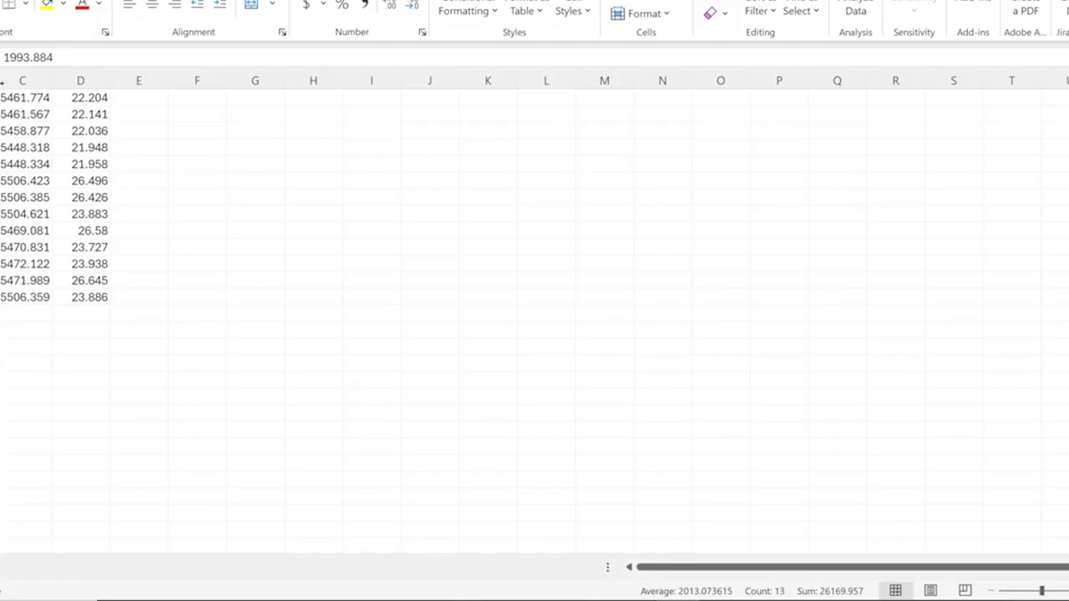
click(22, 81)
click(80, 80)
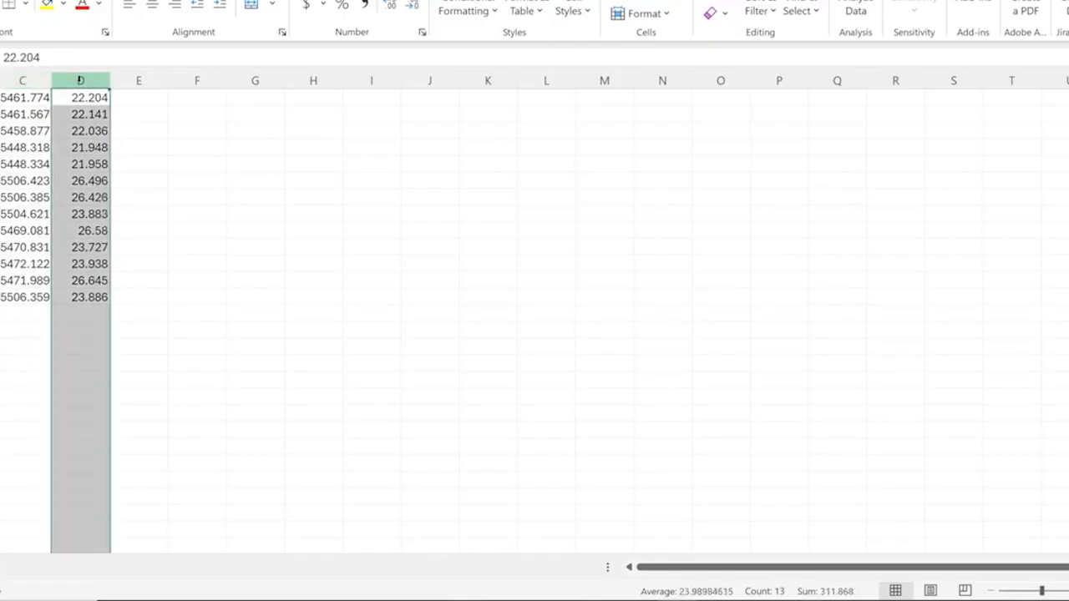
Examine the empty column E beside the Z values across all the target rows.
click(146, 119)
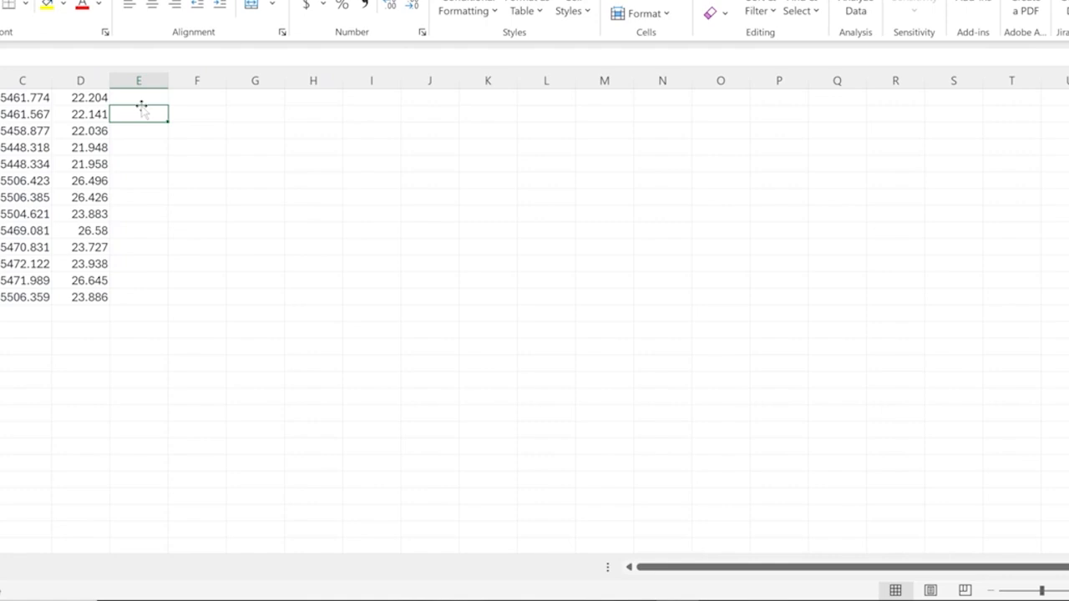
click(142, 97)
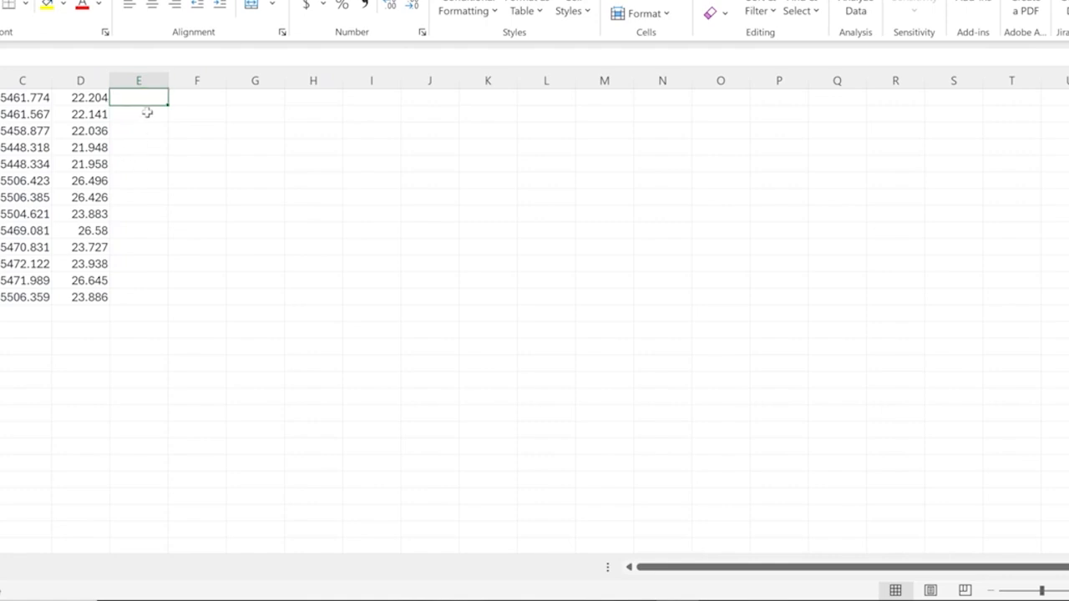
click(144, 112)
drag(142, 98, 140, 298)
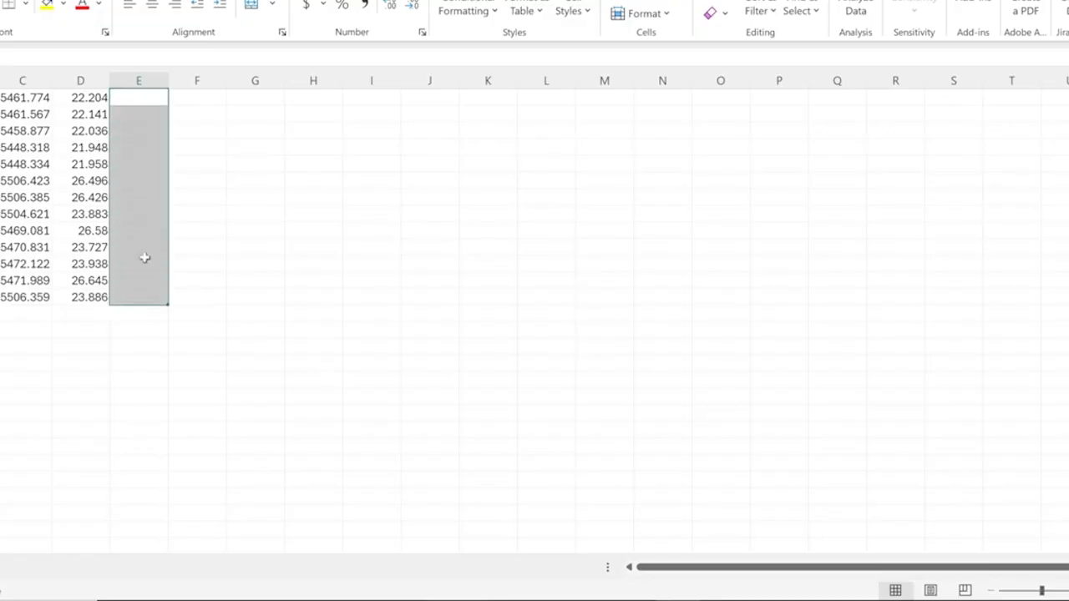
click(152, 182)
click(156, 147)
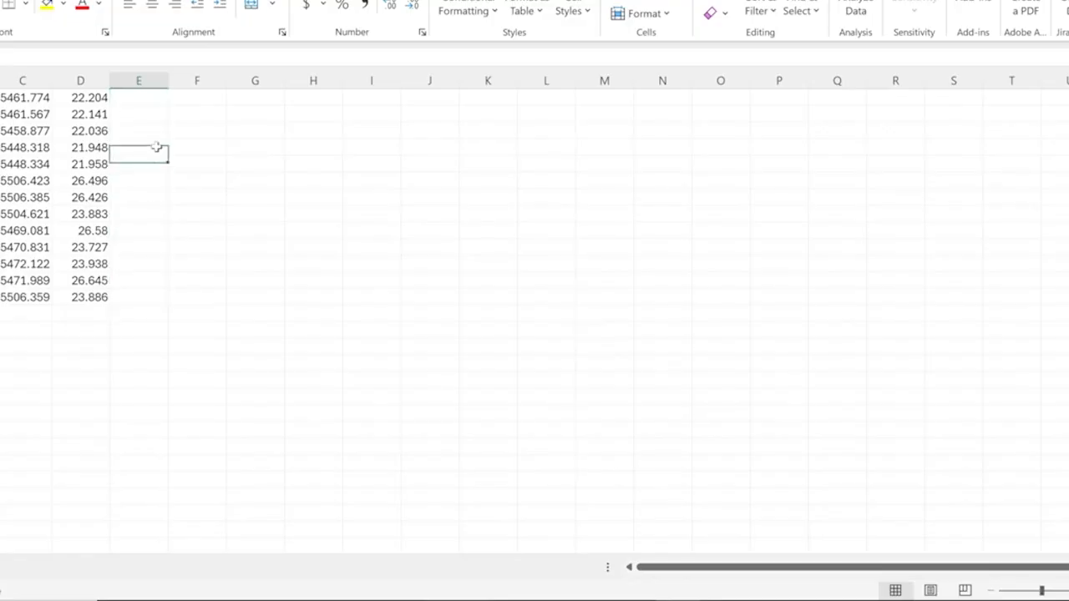
drag(148, 99, 143, 293)
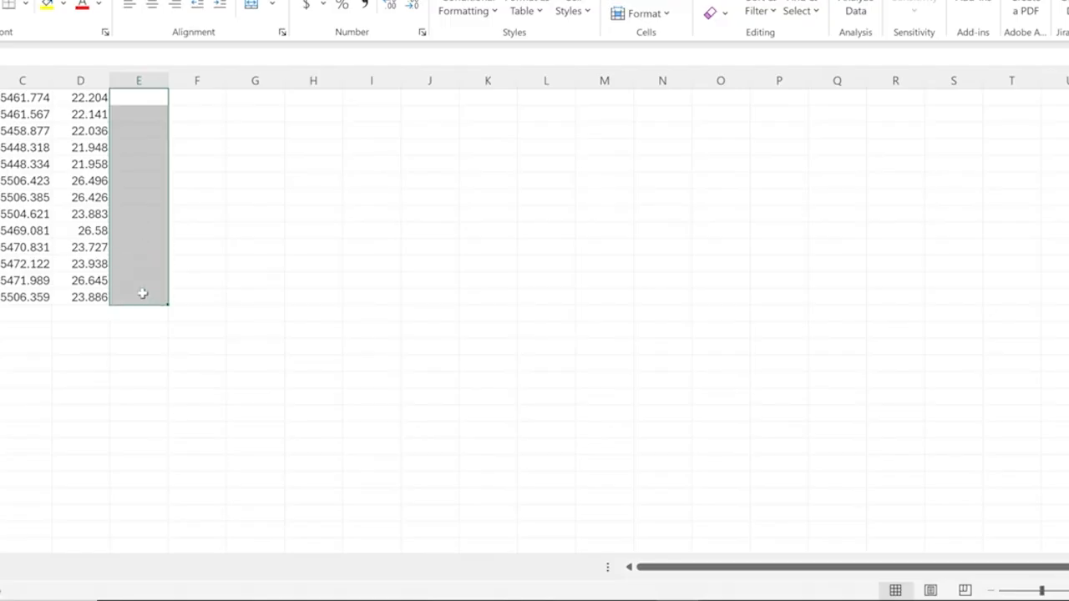
click(139, 201)
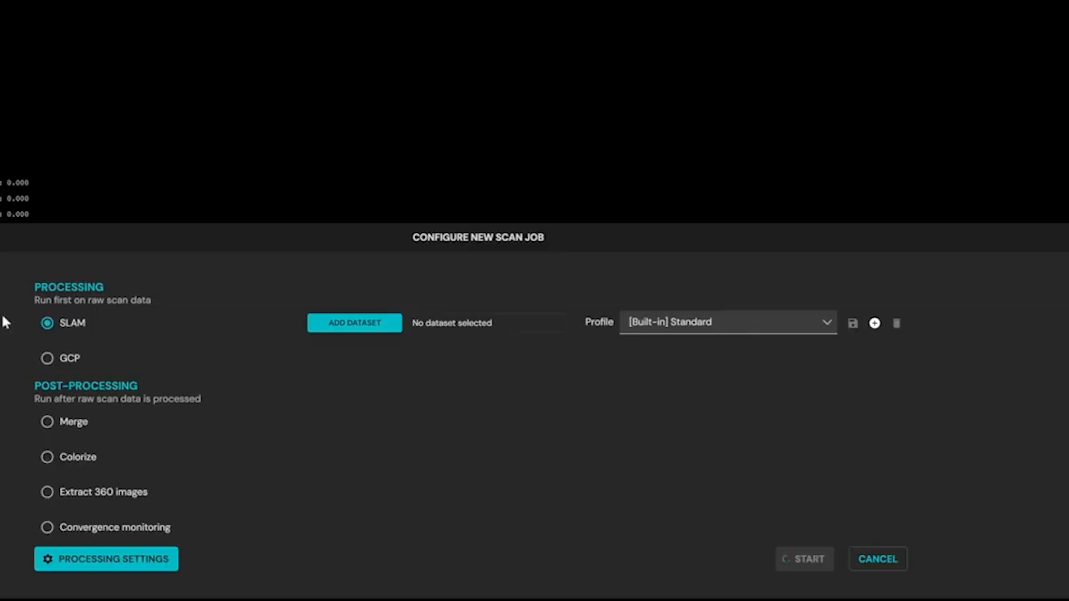
Set the new scan job to GCP processing and add the Targetscan_01 folder as its dataset.
click(47, 360)
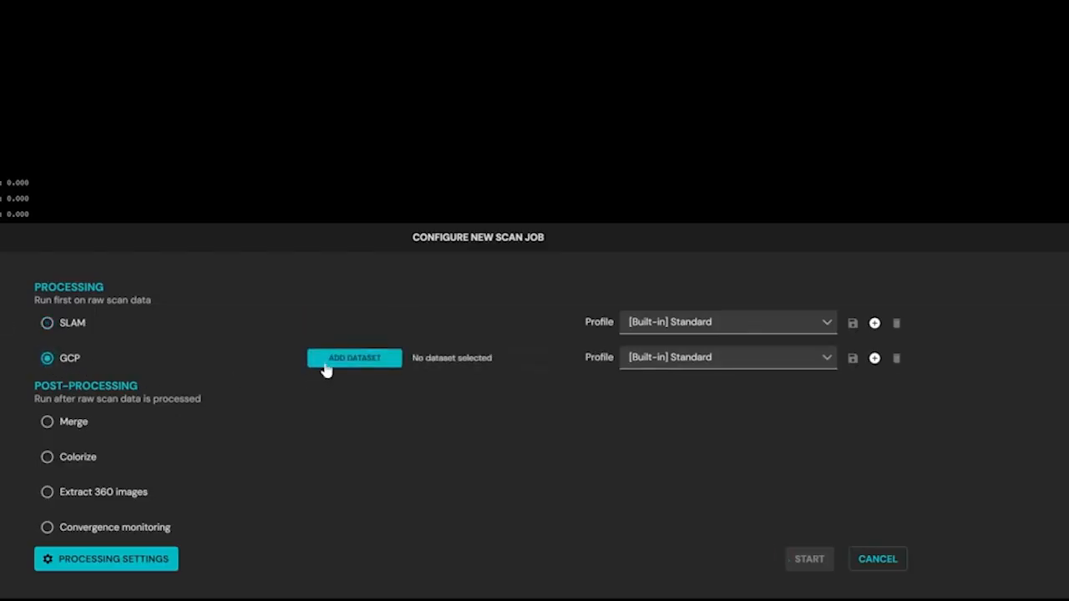
click(346, 362)
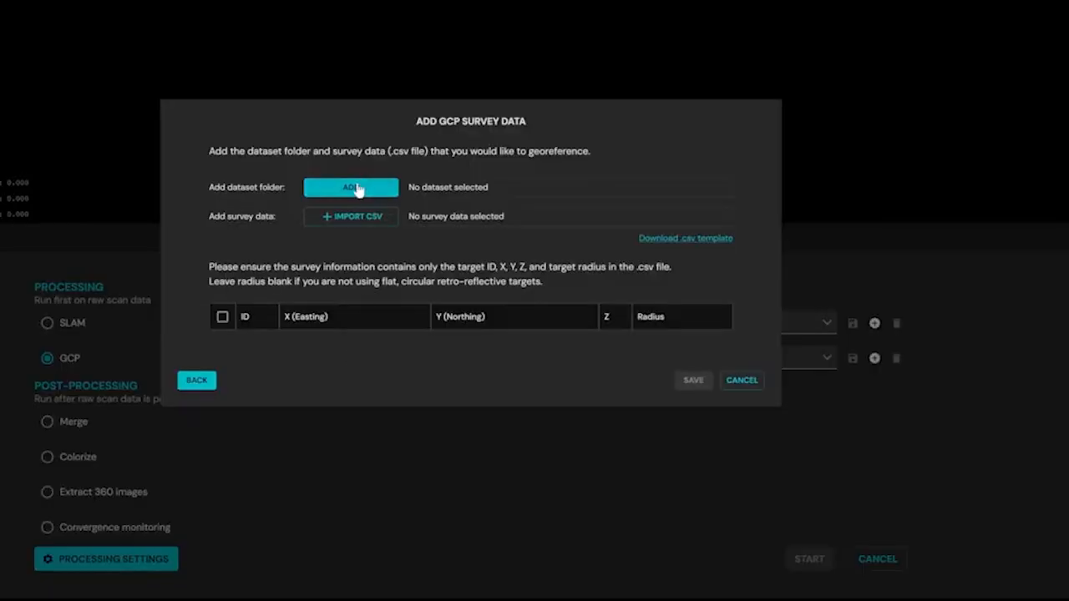
click(351, 188)
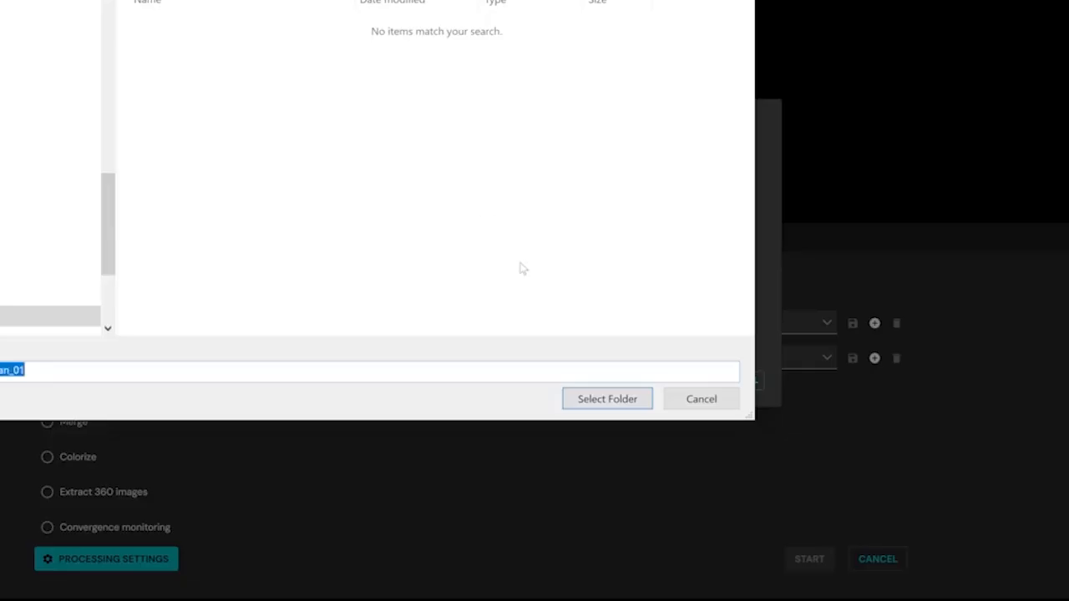
click(608, 399)
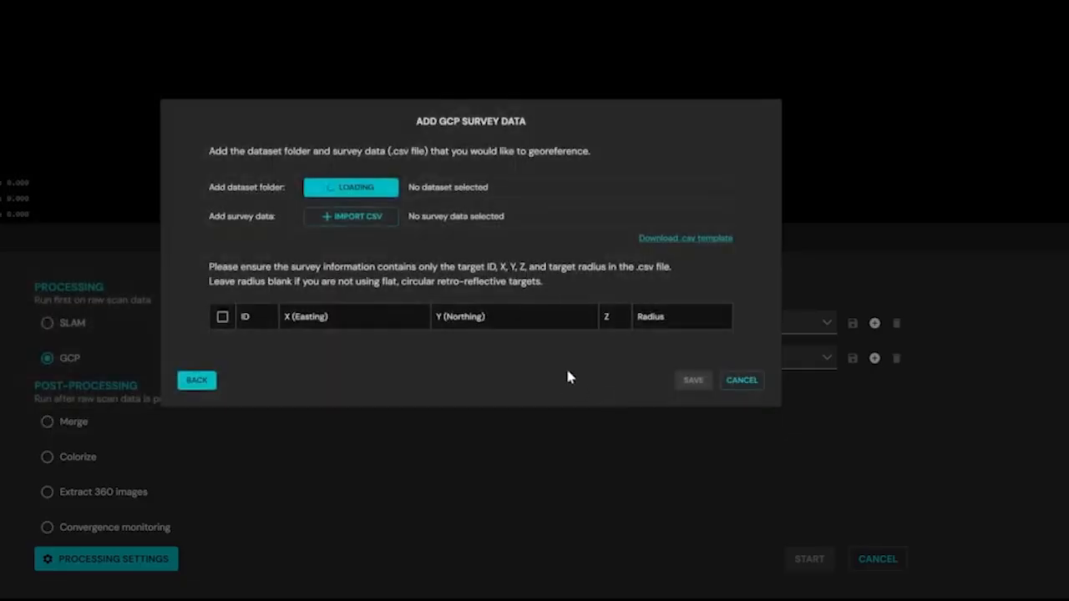
Import points.csv as the GCP survey data, check the listed targets and save the survey data.
click(358, 213)
click(224, 33)
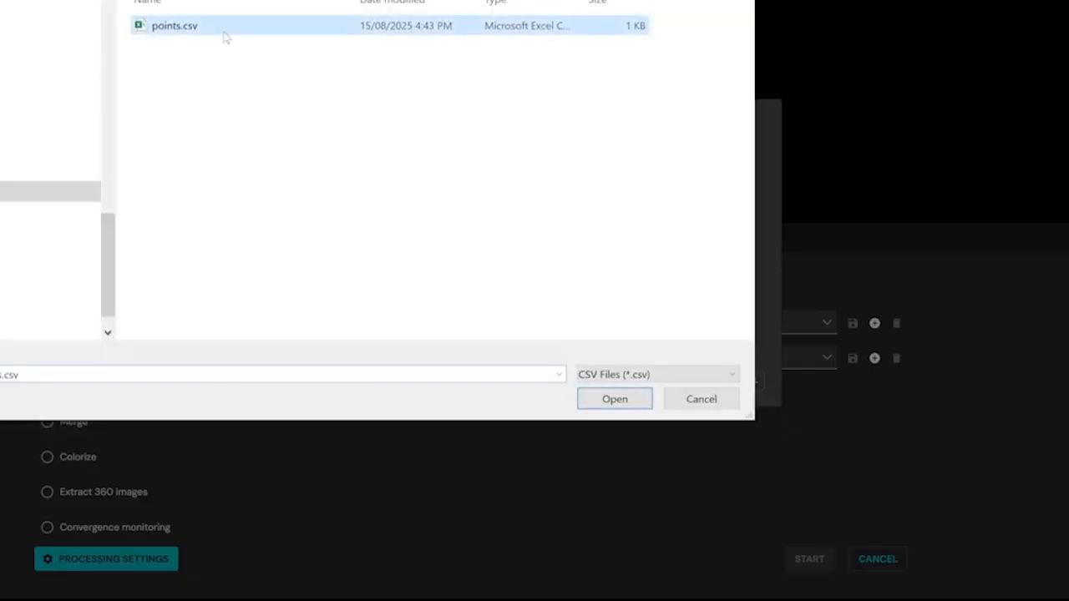
click(618, 399)
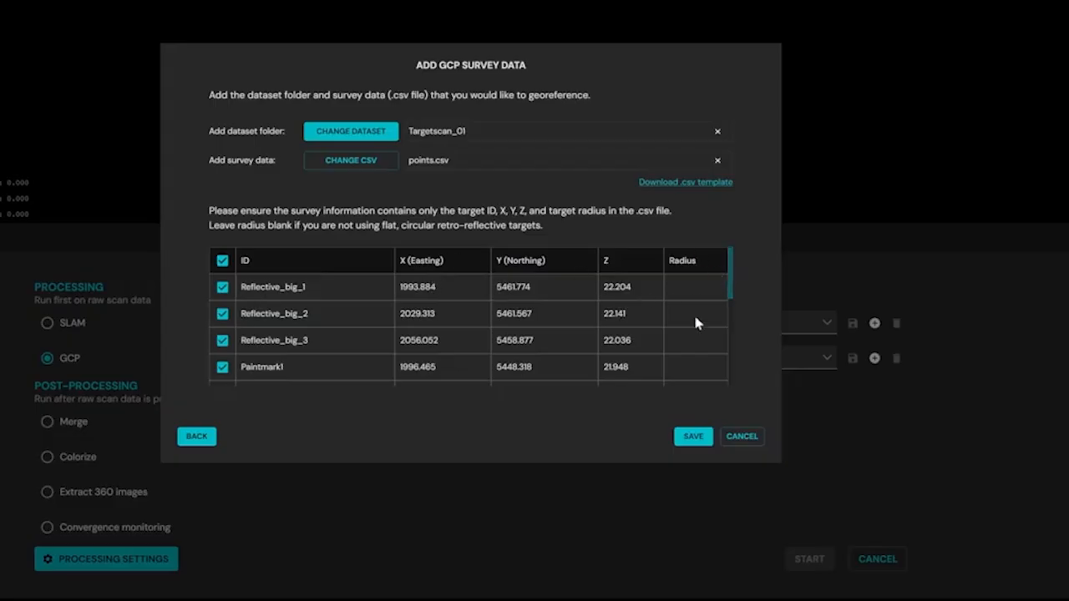
mouse_move(731, 282)
mouse_down()
mouse_move(731, 359)
mouse_move(731, 278)
mouse_up()
click(693, 436)
Name the output folder Output_GCP and start the scan job.
click(724, 523)
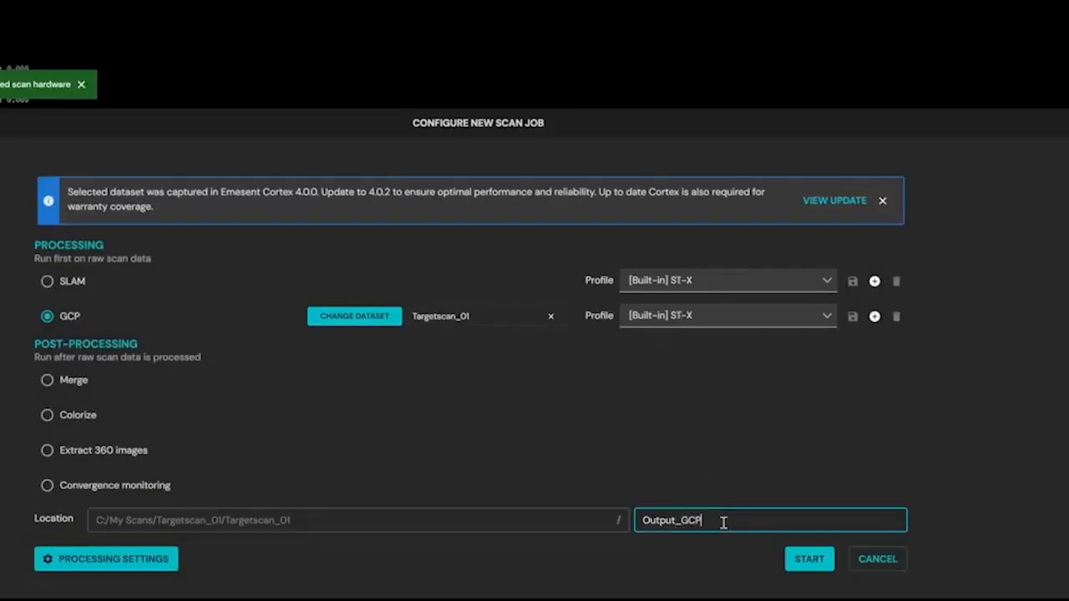
click(817, 563)
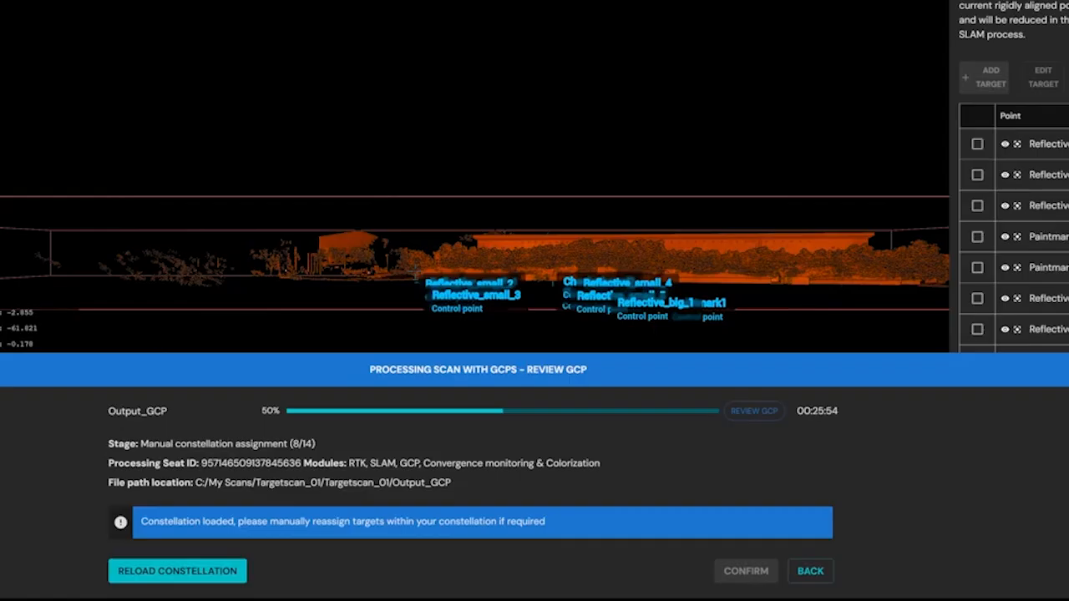
Collapse the job progress details, inspect the control points over the scan from above and widen the GCP review panel.
click(458, 368)
drag(599, 256, 558, 342)
scroll(535, 219, up, 5)
drag(543, 230, 545, 209)
right_drag(545, 204, 501, 243)
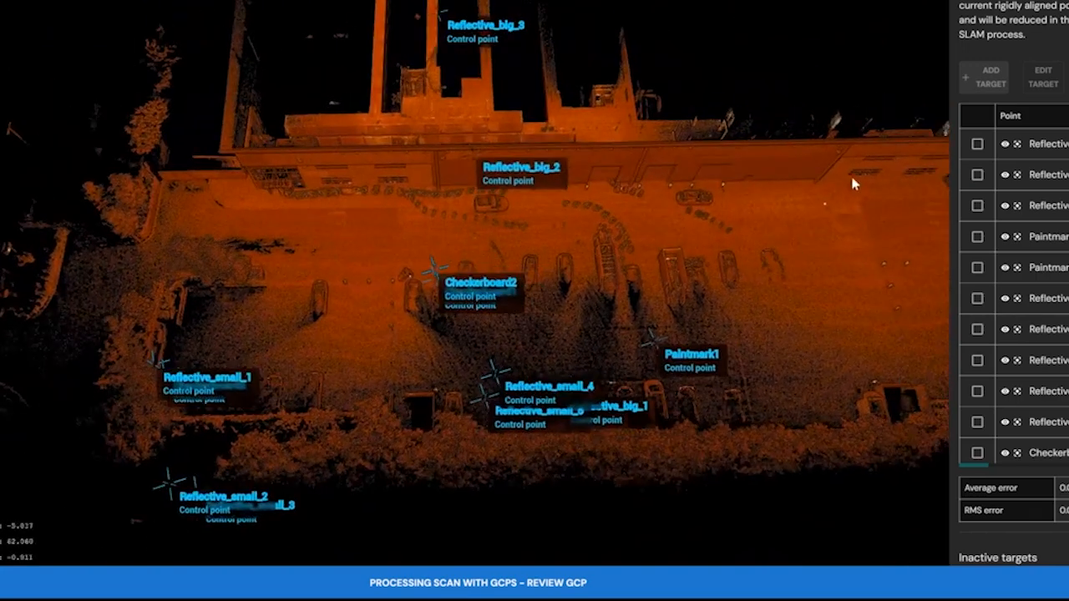
drag(913, 154, 826, 162)
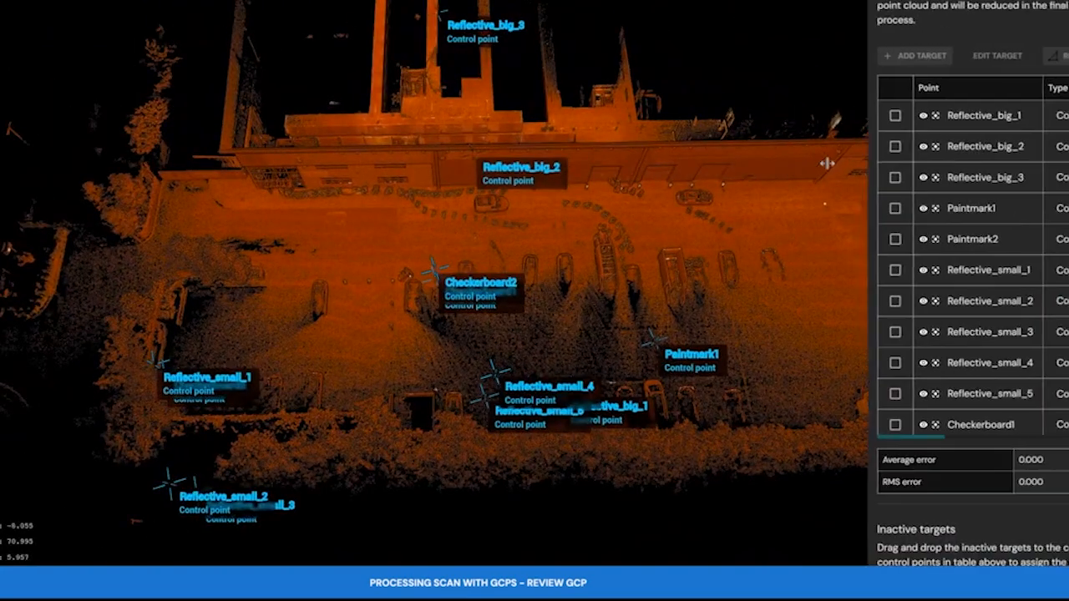
Set the point cloud's color scale to Range and limit the scalar filter's maximum to 8.850.
scroll(897, 451, down, 3)
scroll(879, 432, down, 8)
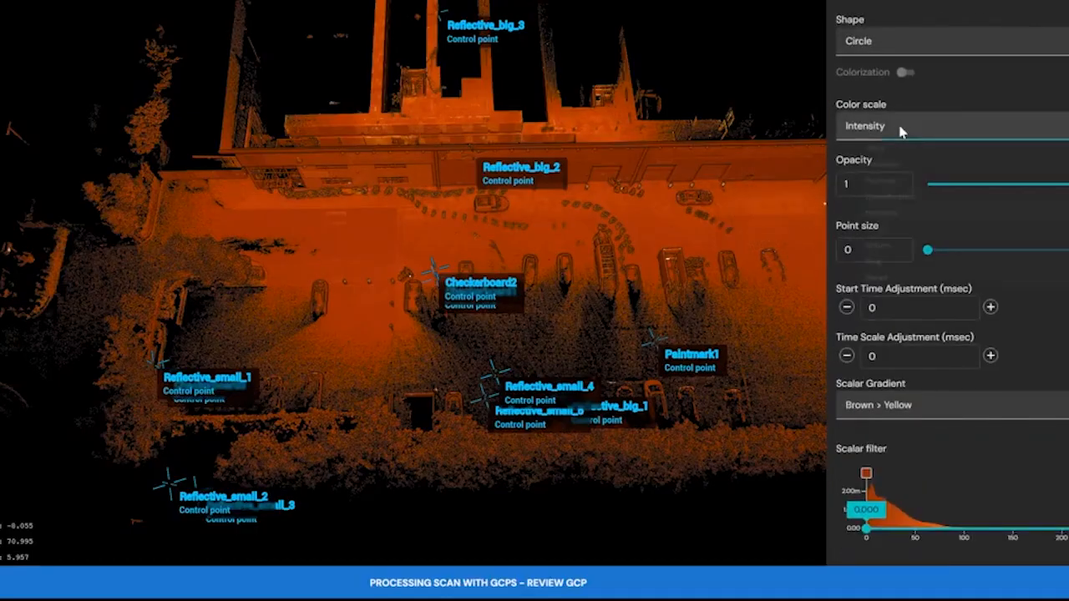
click(910, 127)
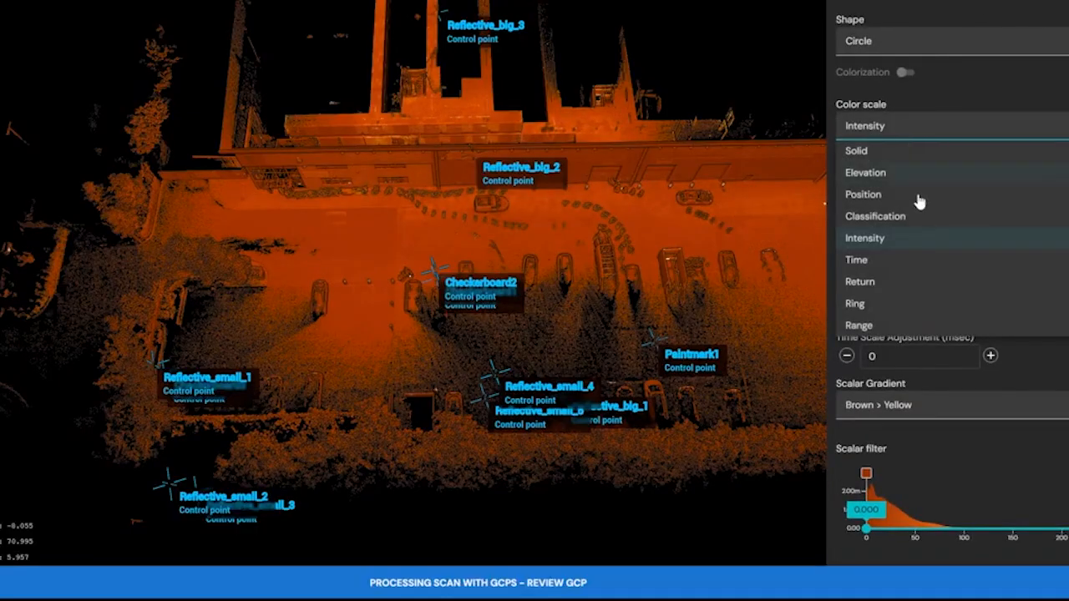
click(916, 325)
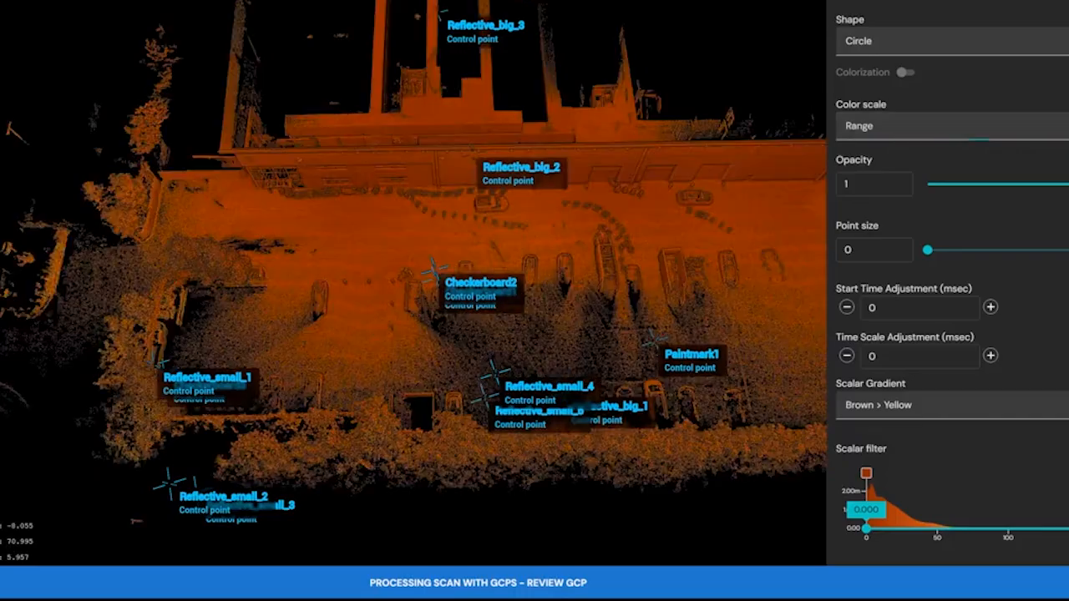
drag(1063, 531, 880, 541)
Set the color scale to Intensity and raise the scalar filter's minimum to isolate the round reflective target near the building wall.
click(933, 135)
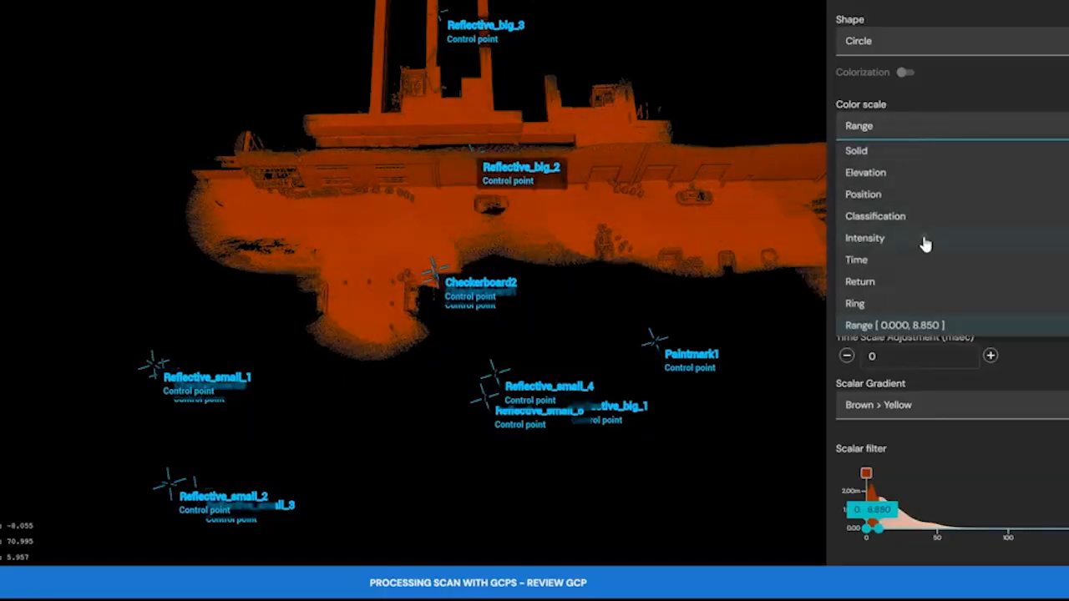
click(923, 240)
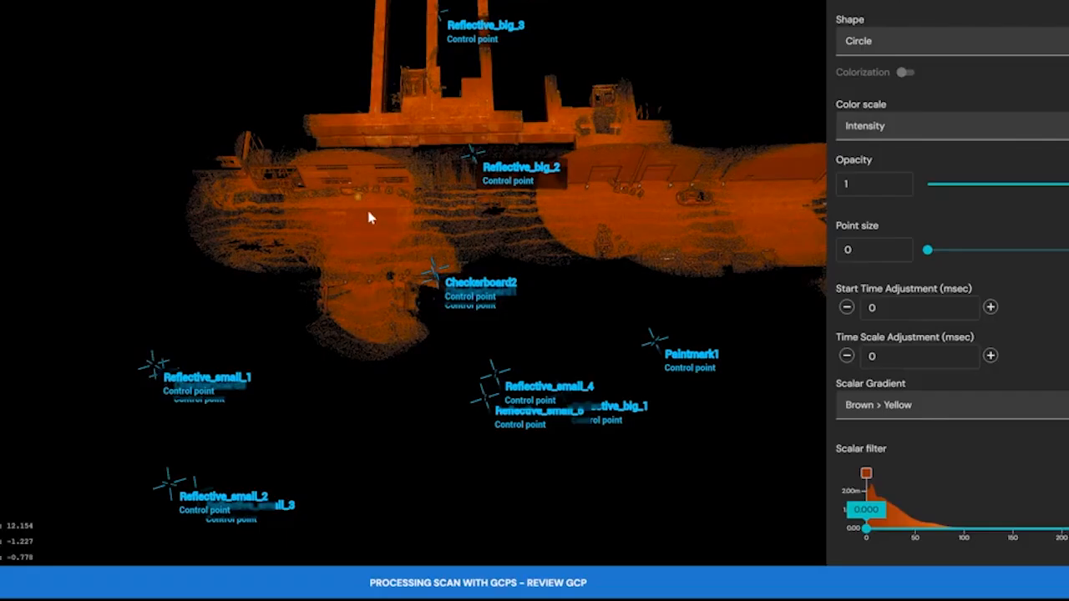
scroll(367, 213, up, 6)
scroll(355, 197, up, 6)
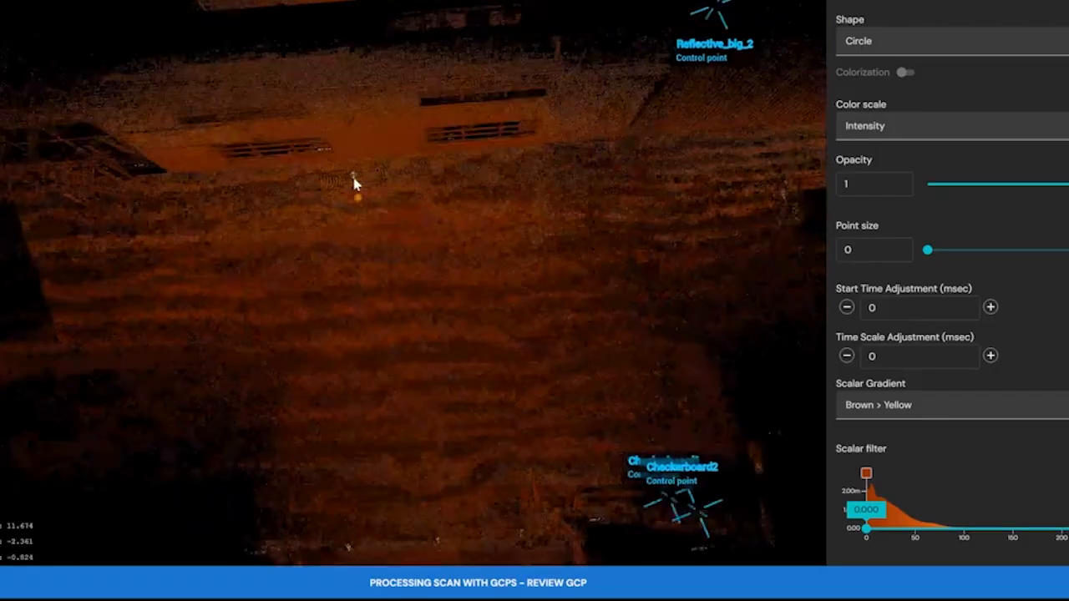
scroll(360, 244, up, 7)
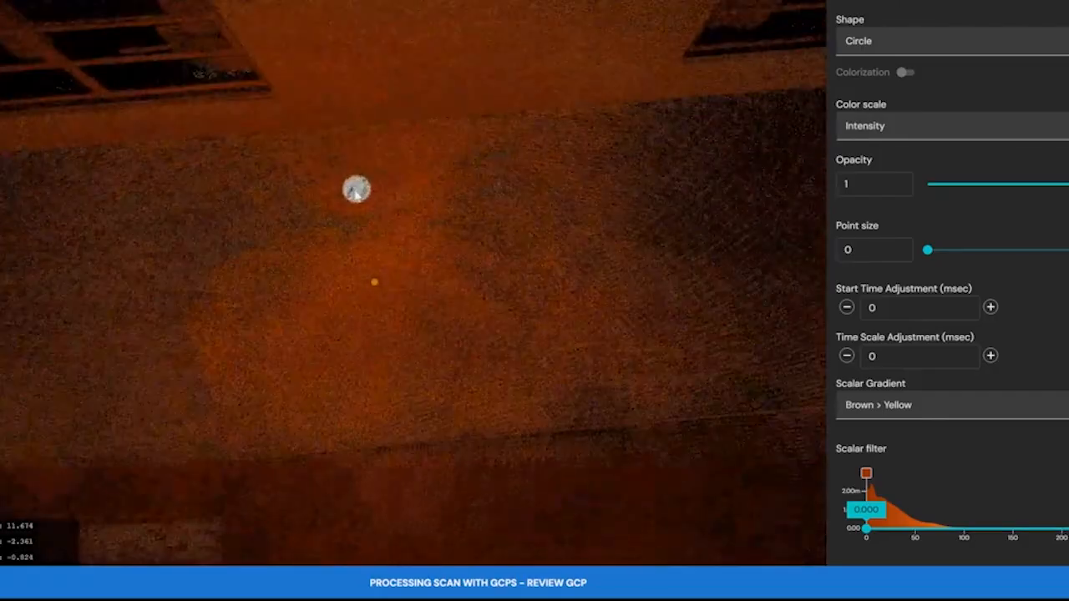
right_drag(377, 223, 442, 387)
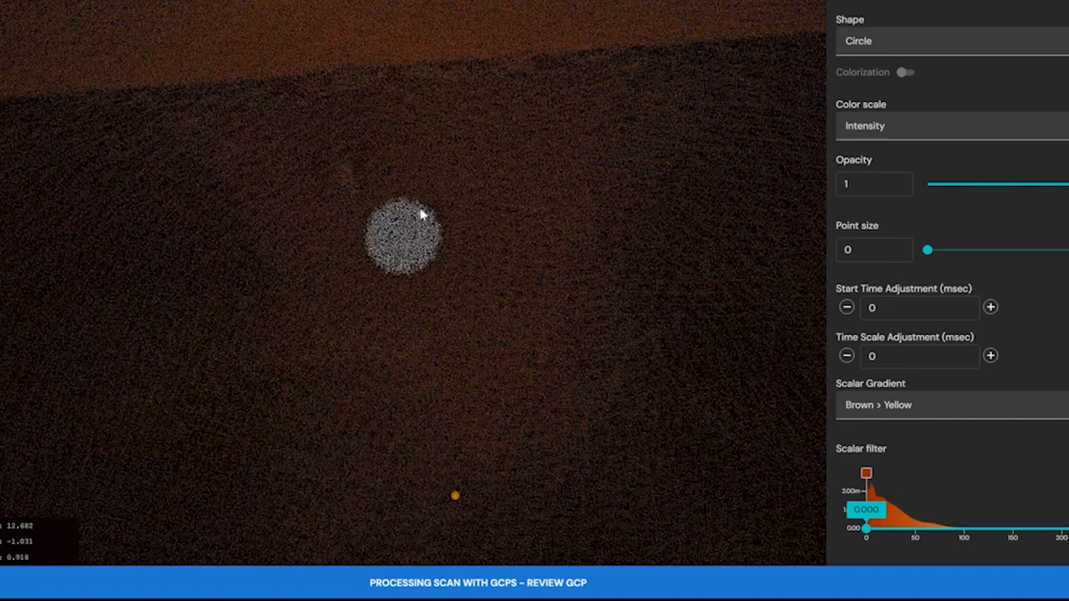
drag(470, 212, 470, 248)
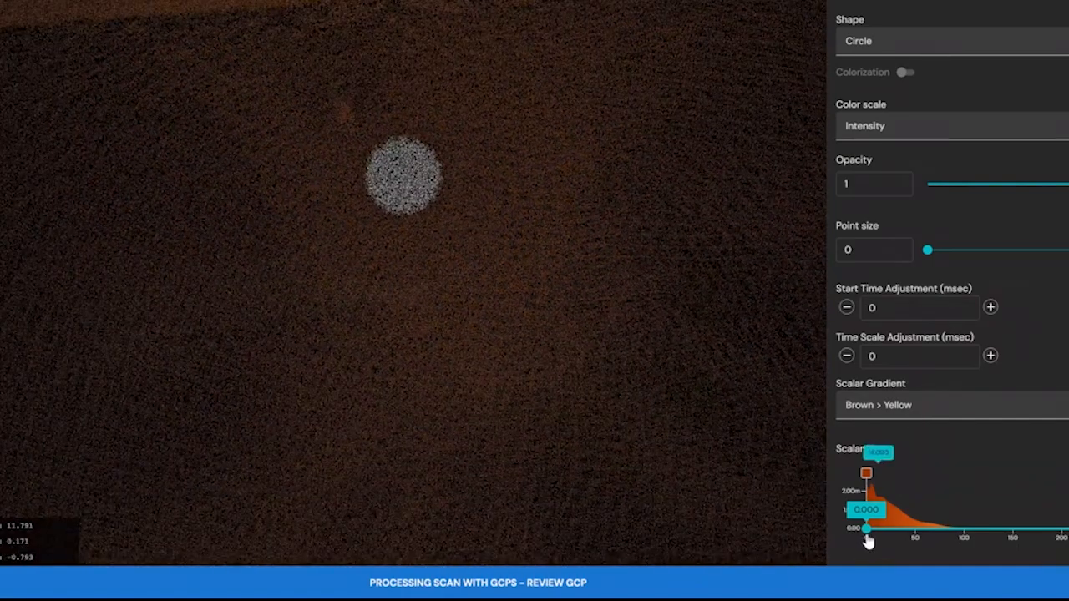
drag(869, 539, 1067, 533)
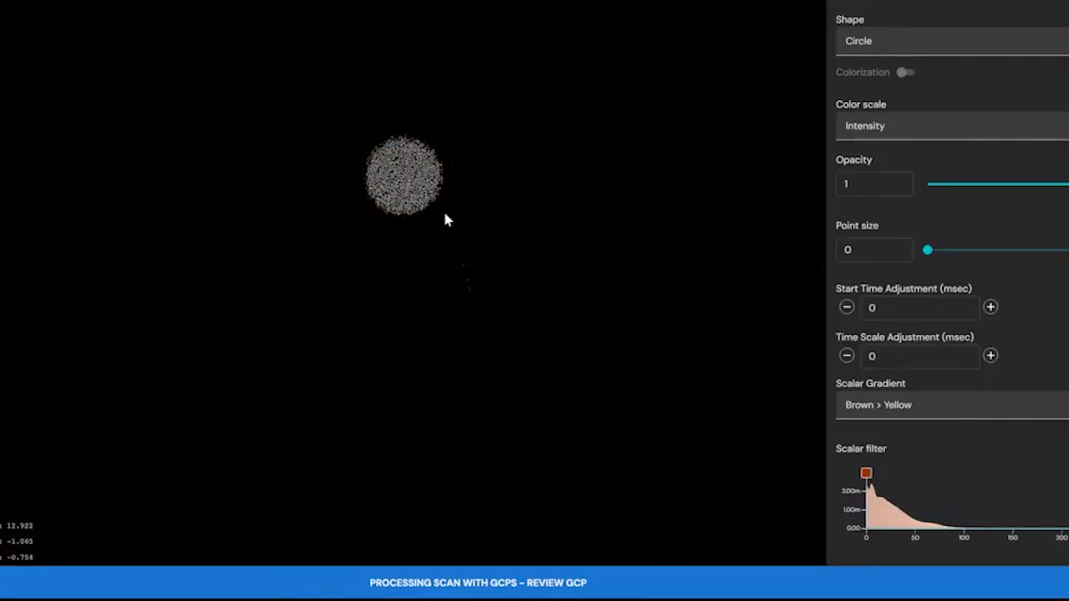
Add a target for Reflective_big_1 by lassoing the round reflective point cluster as its centroid, and confirm the placement.
scroll(885, 234, up, 10)
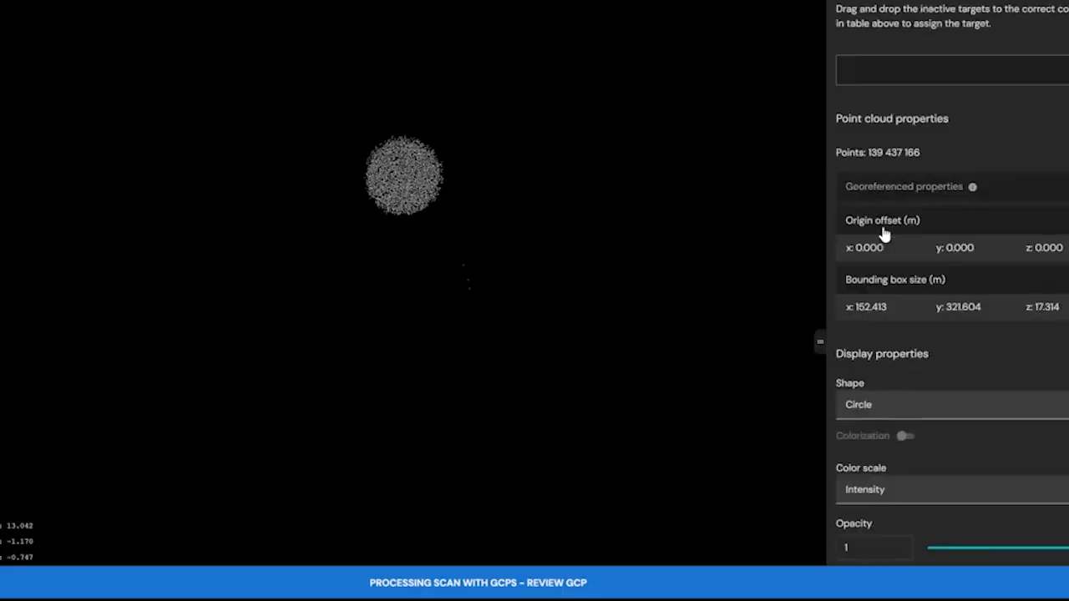
scroll(885, 234, up, 3)
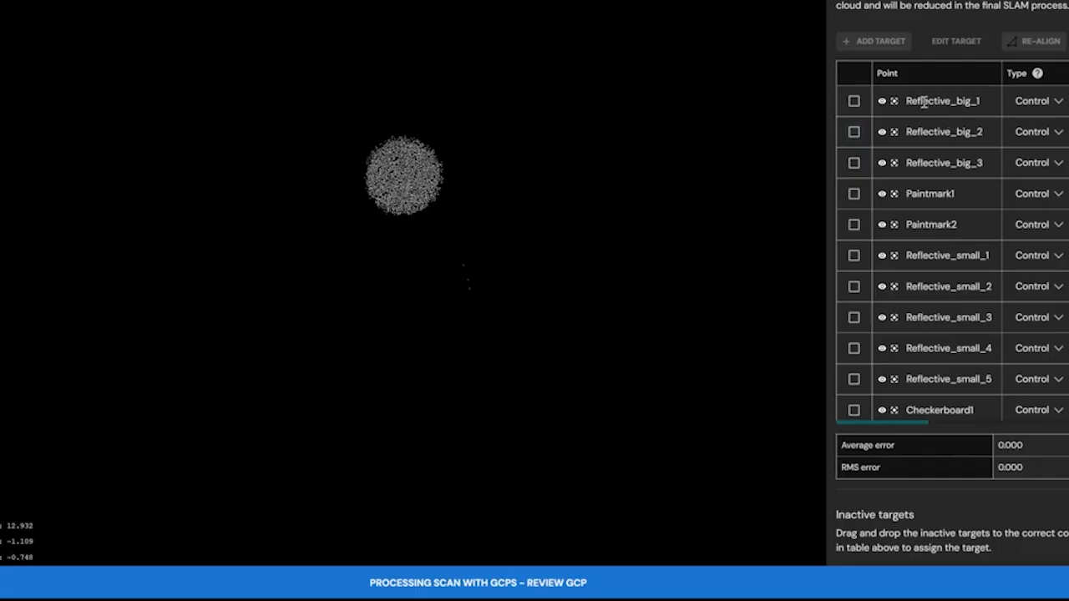
drag(928, 102, 975, 101)
click(854, 102)
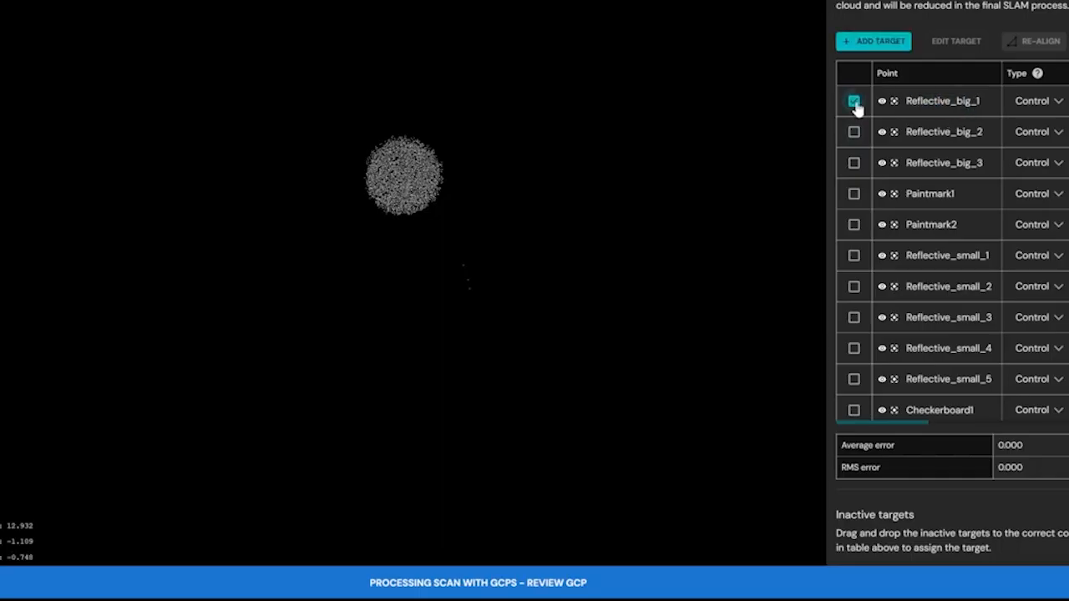
click(866, 44)
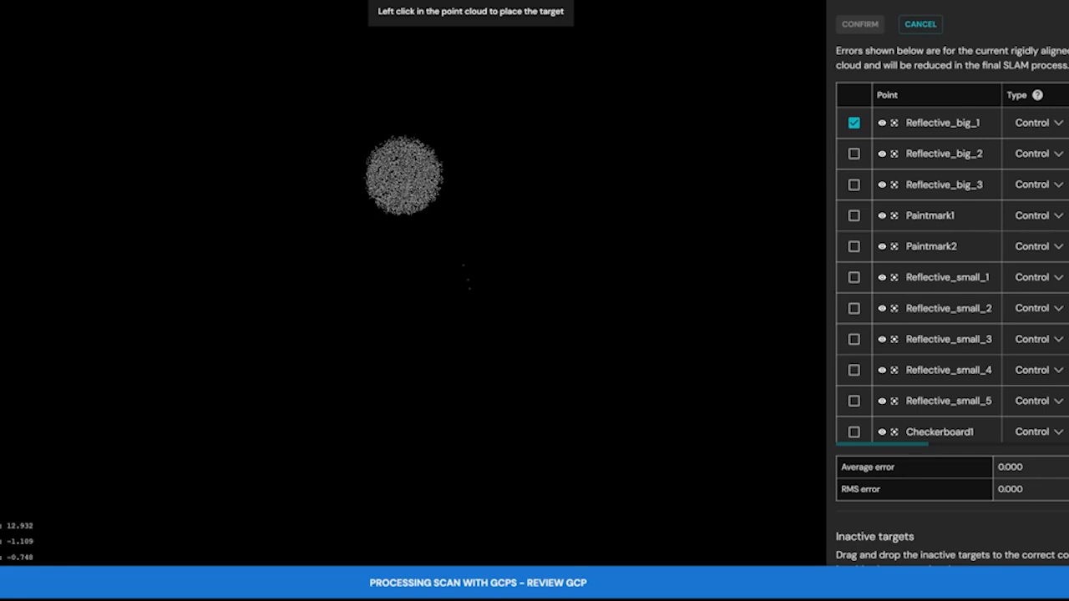
mouse_move(389, 130)
mouse_down()
mouse_move(362, 160)
mouse_move(360, 184)
mouse_up()
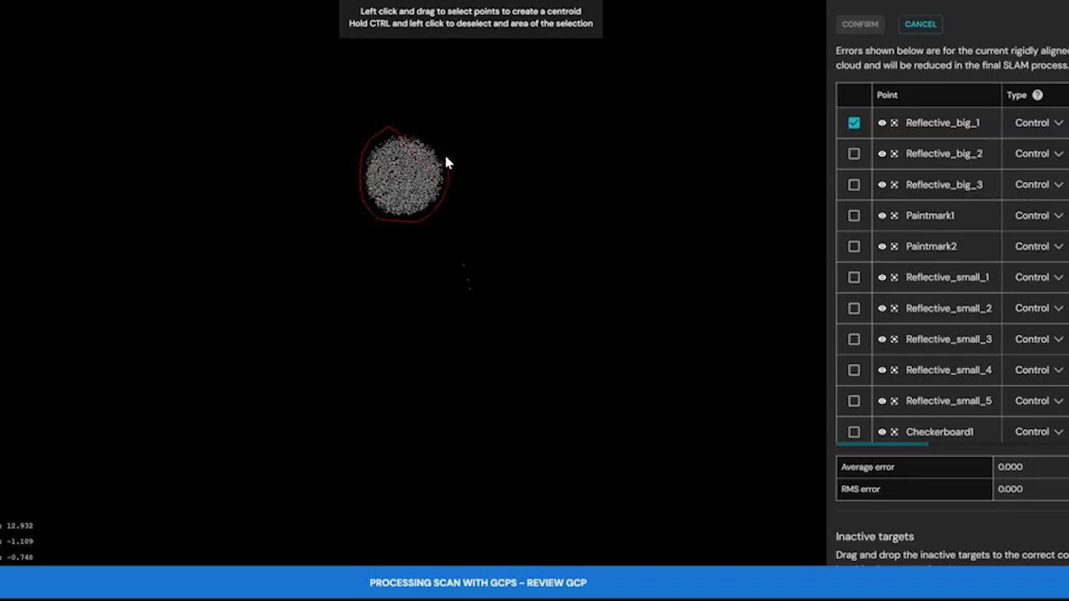
drag(437, 137, 433, 140)
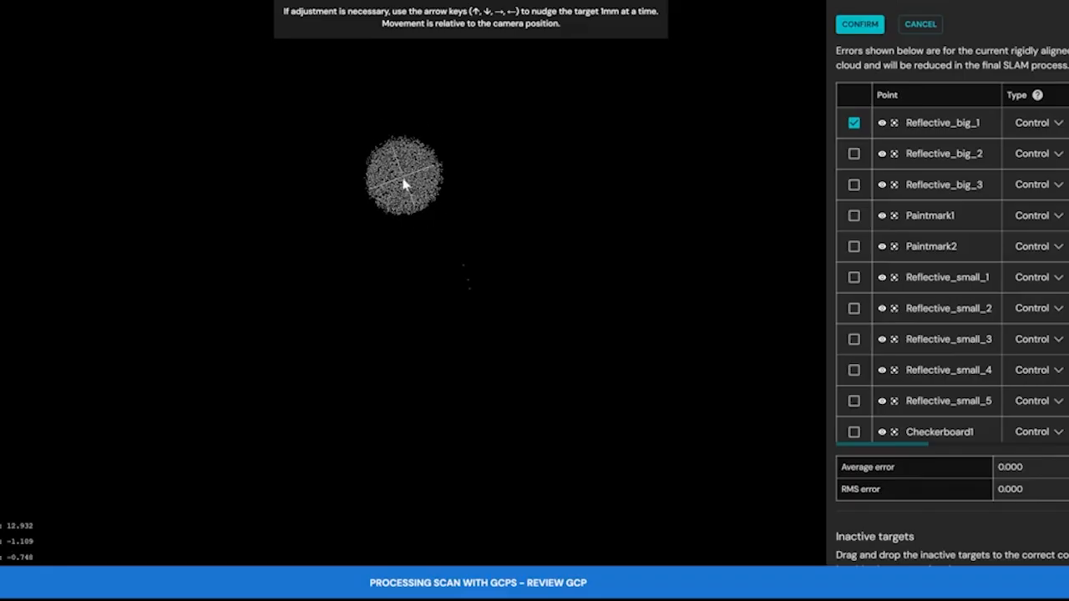
click(863, 27)
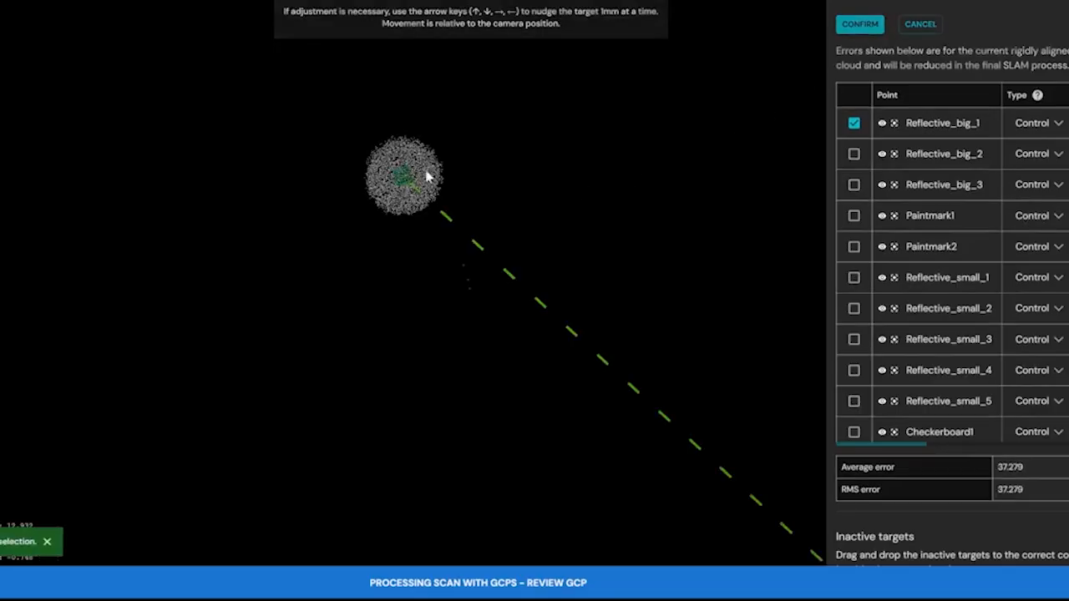
Find the second round reflector in the cloud and add its lassoed centroid as the target for Reflective_big_2.
scroll(382, 167, down, 4)
scroll(385, 169, down, 5)
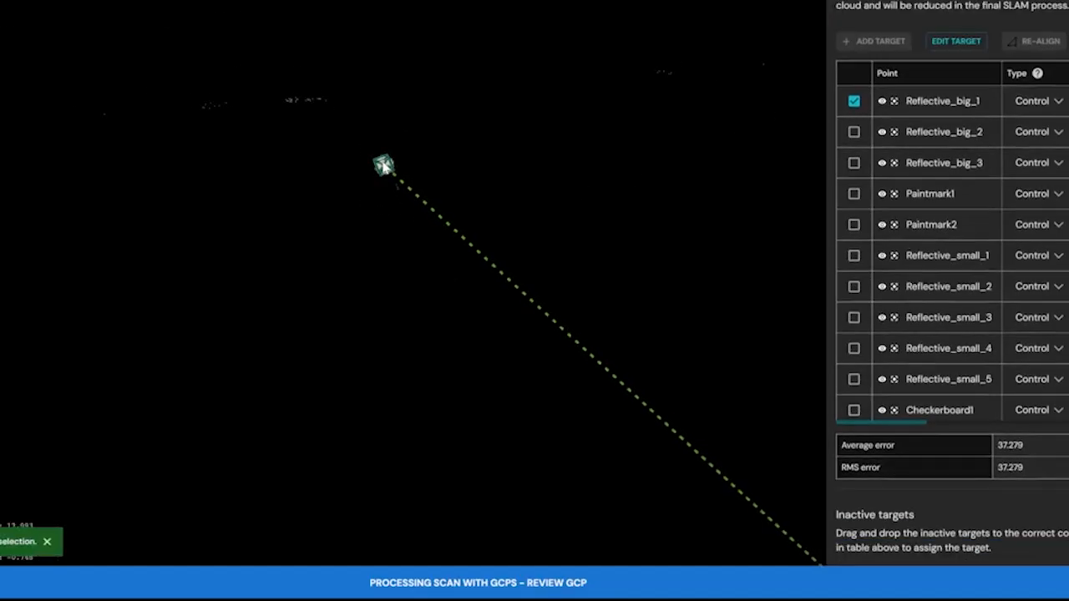
scroll(390, 171, down, 3)
drag(625, 174, 293, 184)
mouse_move(655, 167)
mouse_down()
mouse_move(345, 179)
mouse_move(367, 183)
mouse_up()
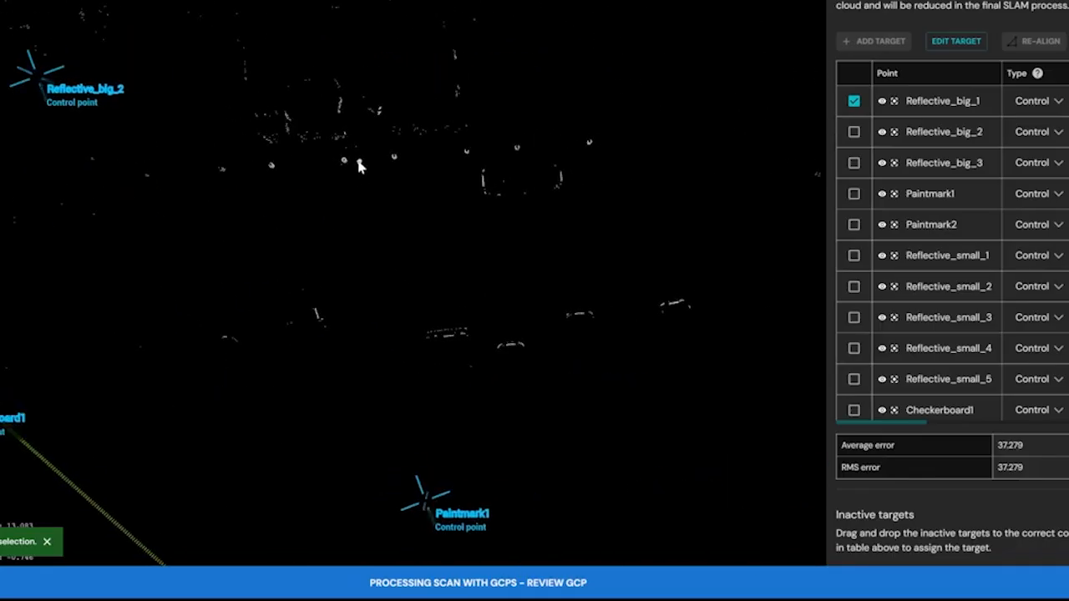
scroll(357, 175, up, 5)
drag(389, 164, 628, 155)
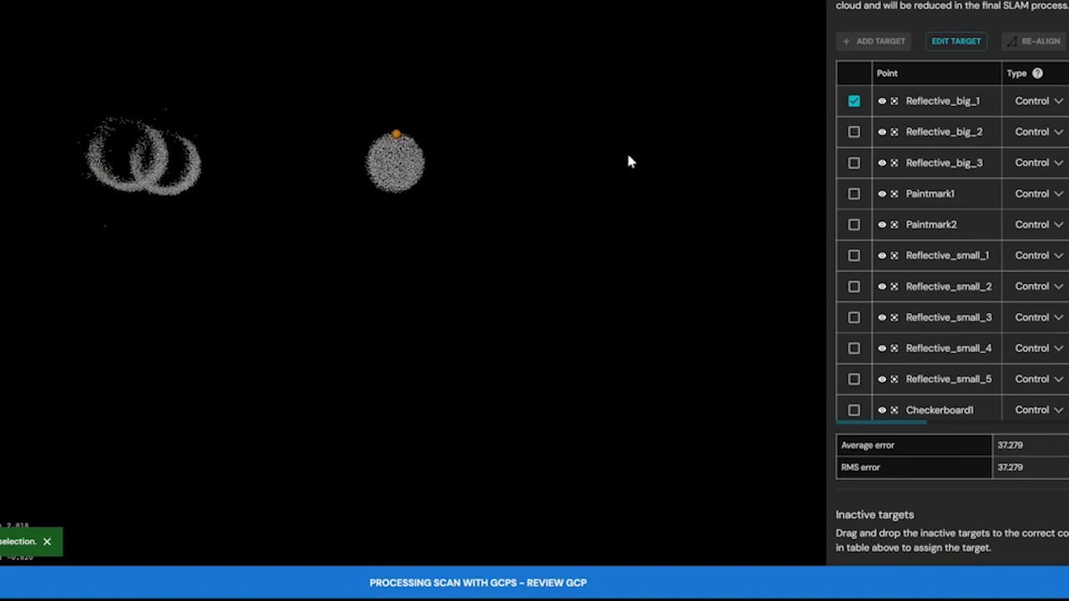
click(855, 133)
click(875, 42)
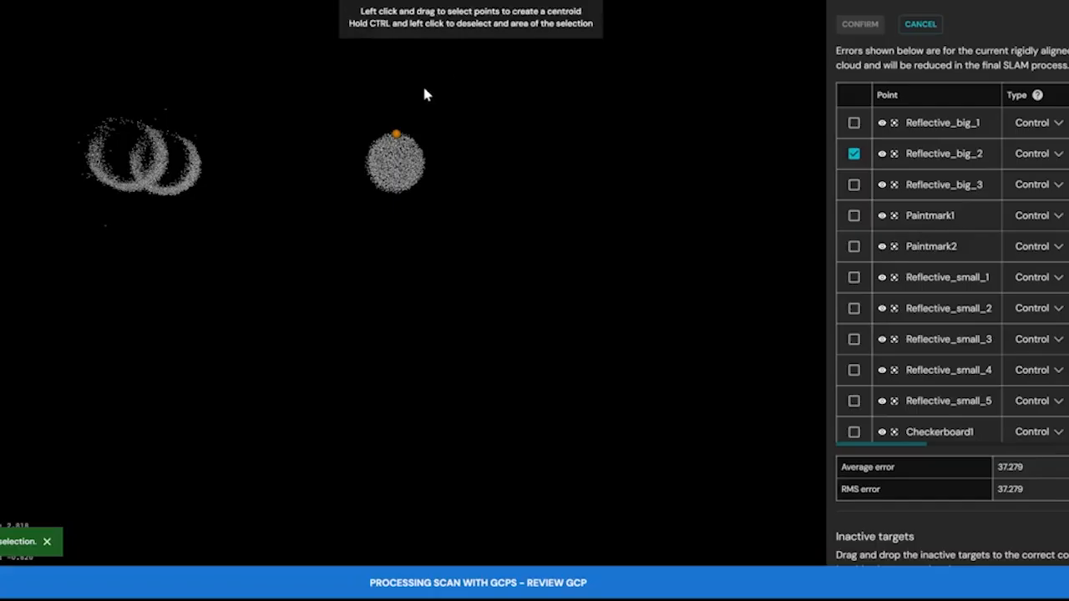
drag(365, 147, 364, 177)
drag(434, 159, 430, 141)
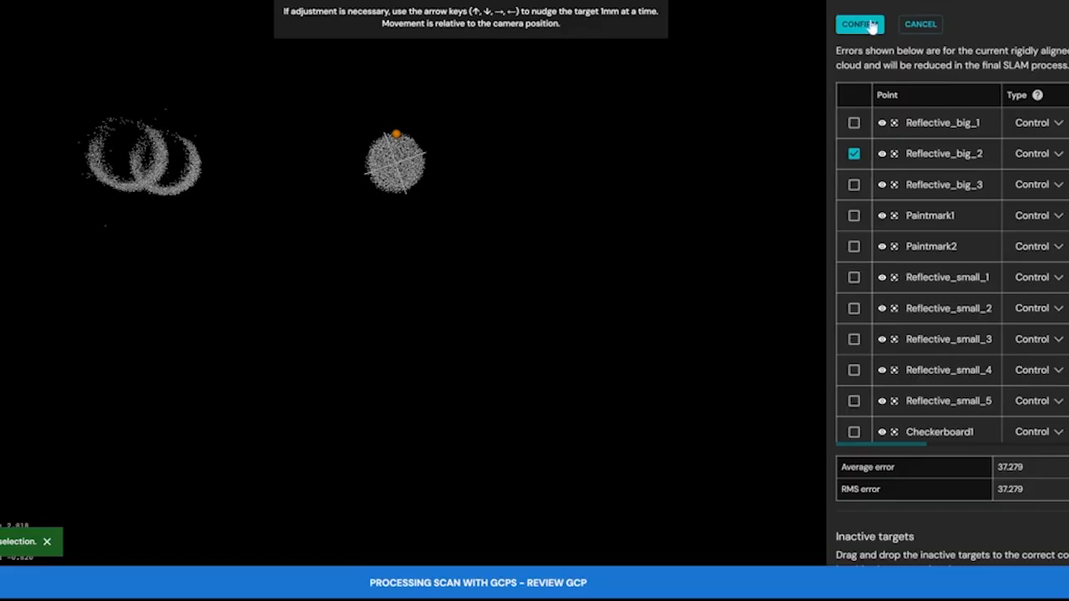
click(872, 25)
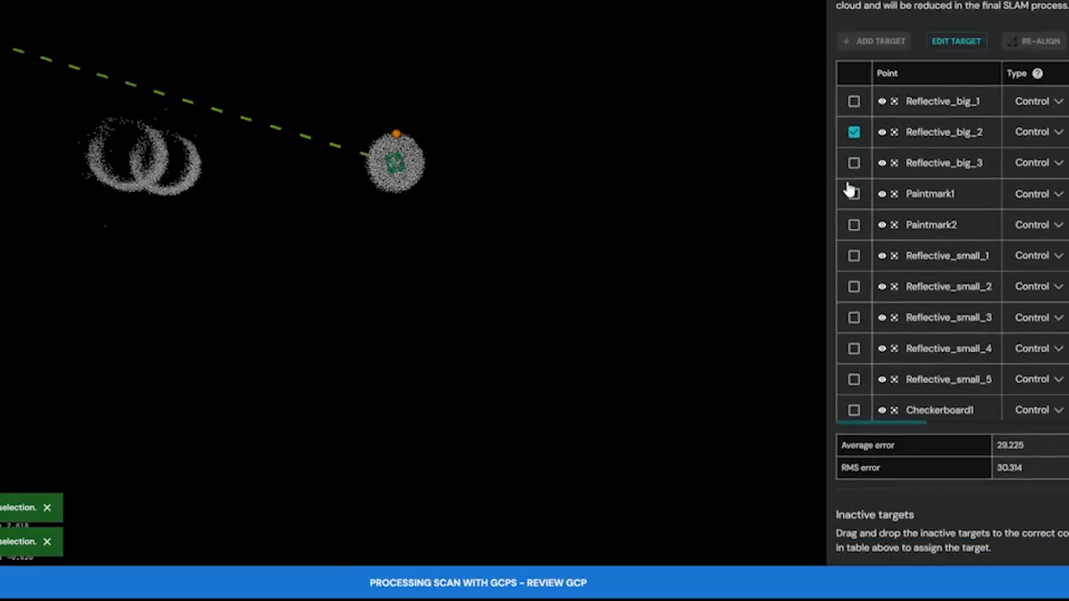
Find the third round reflector and add its lassoed centroid as the target for Reflective_big_3.
drag(453, 162, 409, 145)
scroll(408, 144, down, 8)
scroll(408, 147, down, 10)
drag(570, 127, 498, 135)
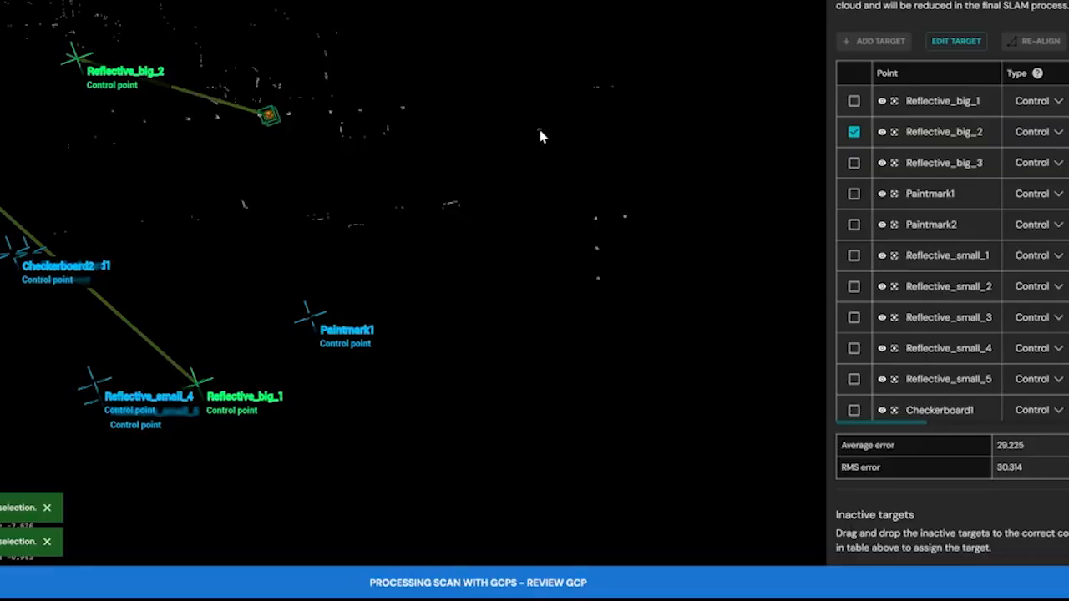
scroll(540, 135, up, 5)
scroll(538, 132, up, 10)
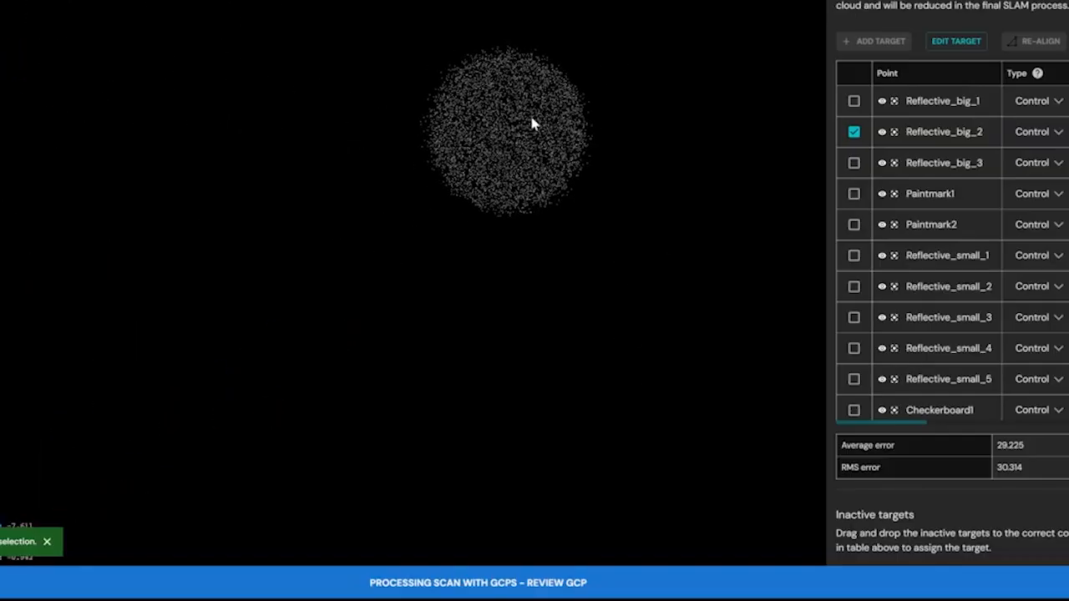
drag(532, 118, 532, 136)
click(854, 163)
click(871, 42)
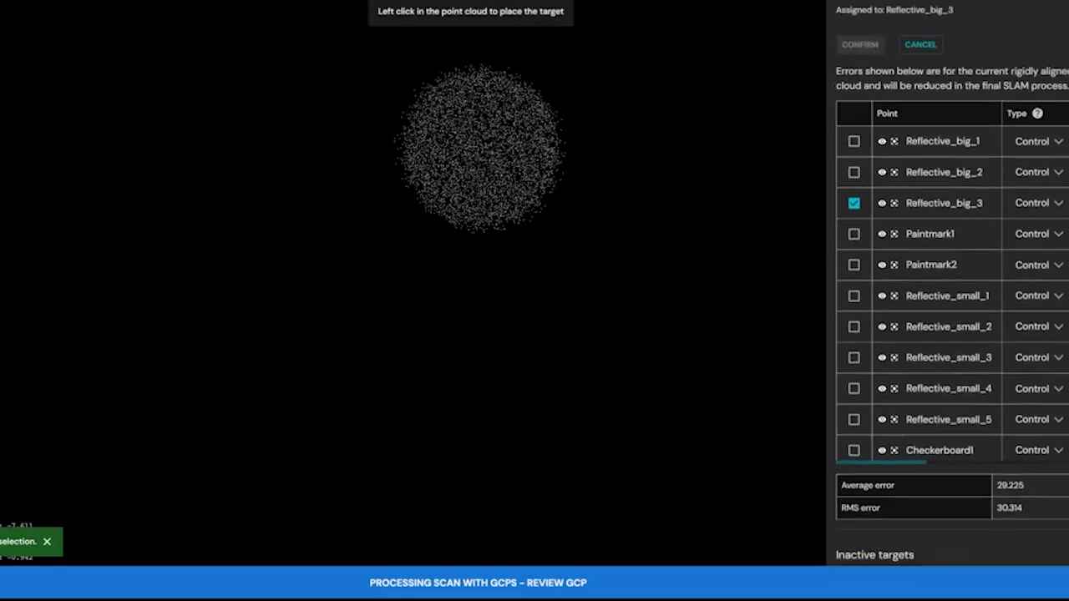
click(504, 27)
mouse_move(443, 55)
mouse_down()
mouse_move(384, 97)
mouse_move(386, 158)
mouse_up()
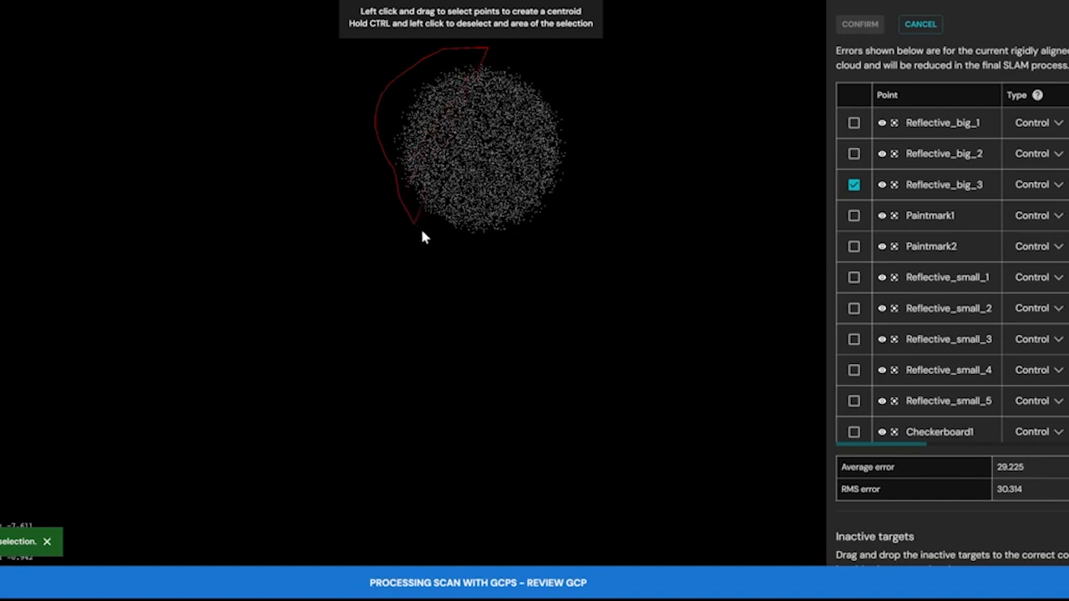
drag(566, 91, 562, 96)
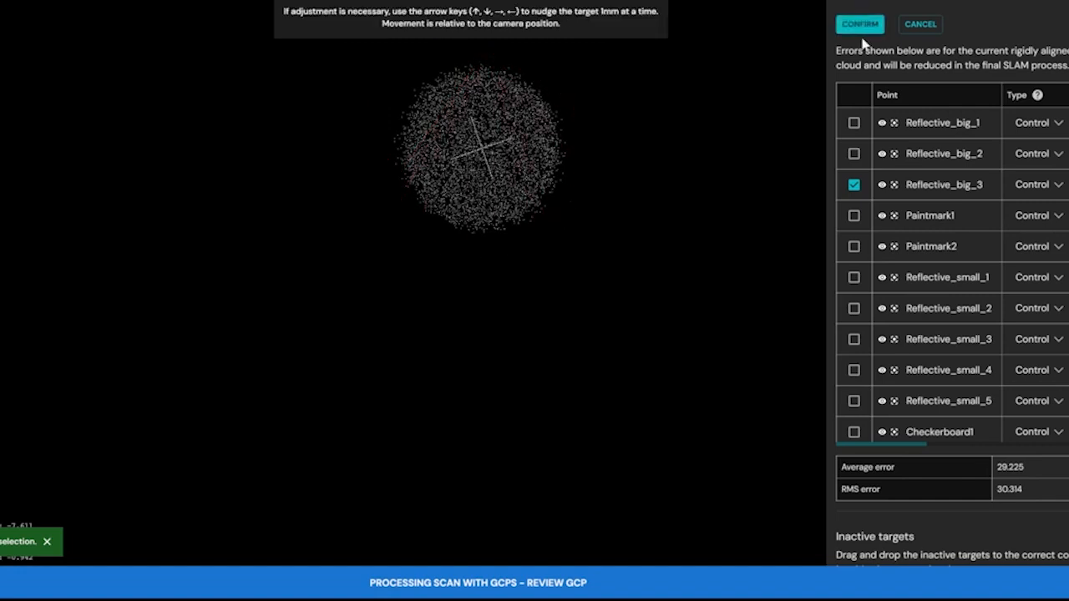
click(870, 33)
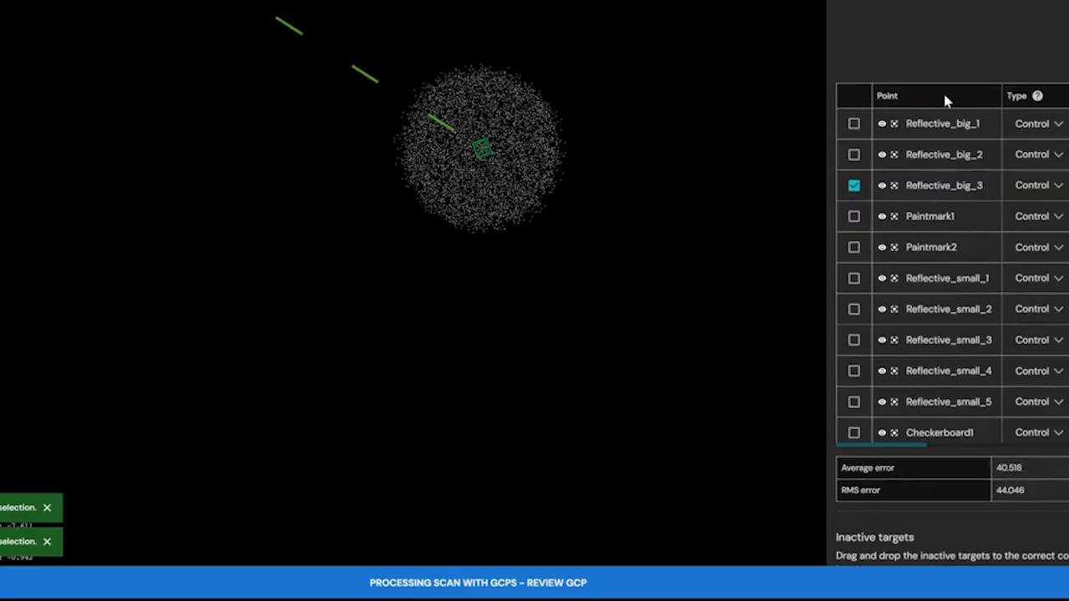
Re-align the point cloud to the three assigned Reflective_big targets and inspect the control points across the scan.
click(1042, 42)
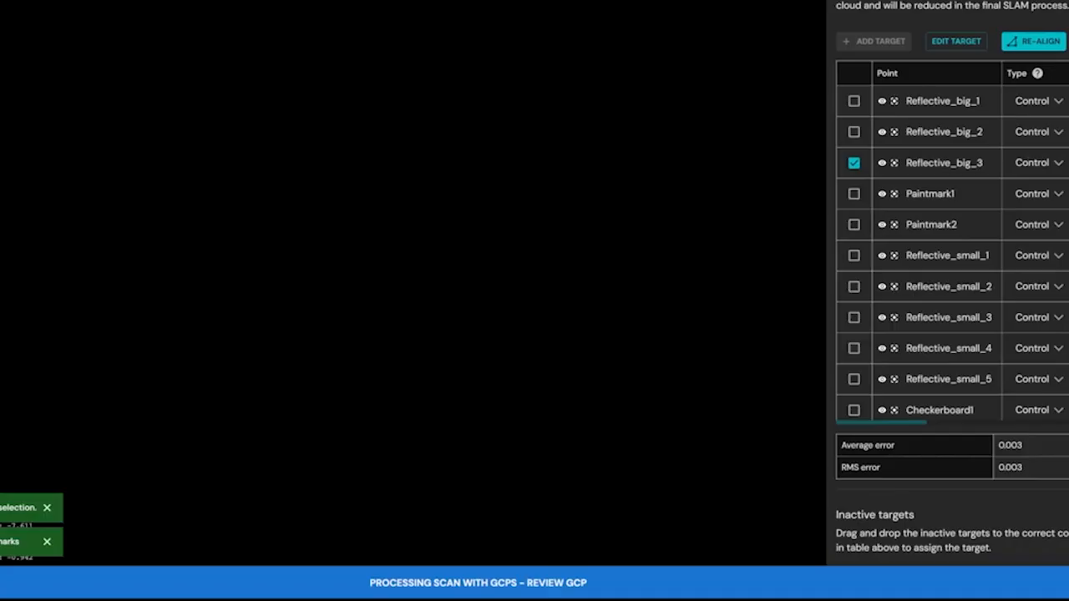
right_drag(525, 263, 465, 135)
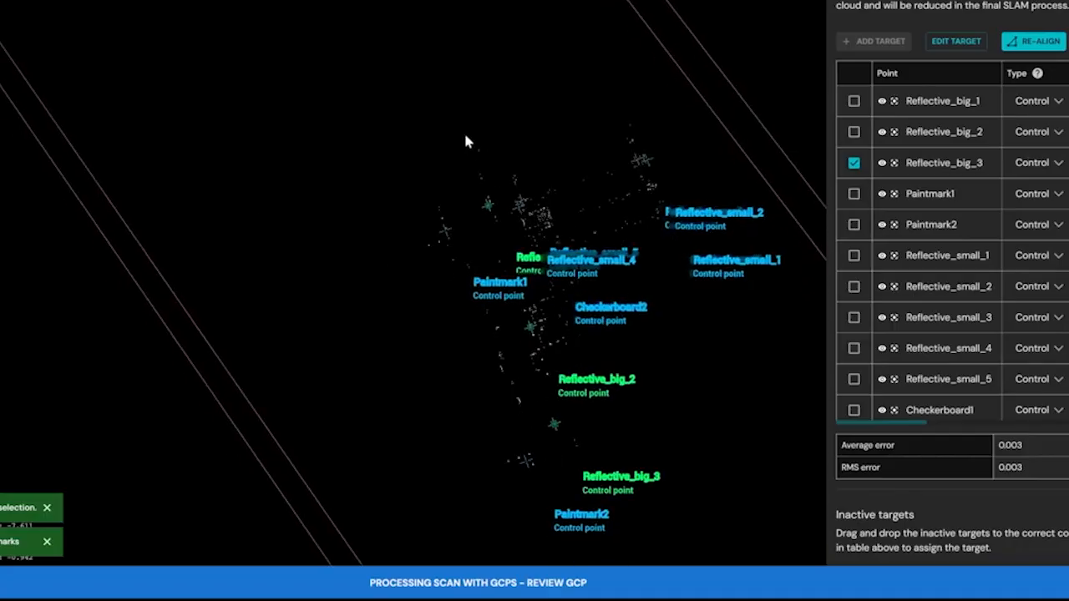
drag(508, 237, 527, 297)
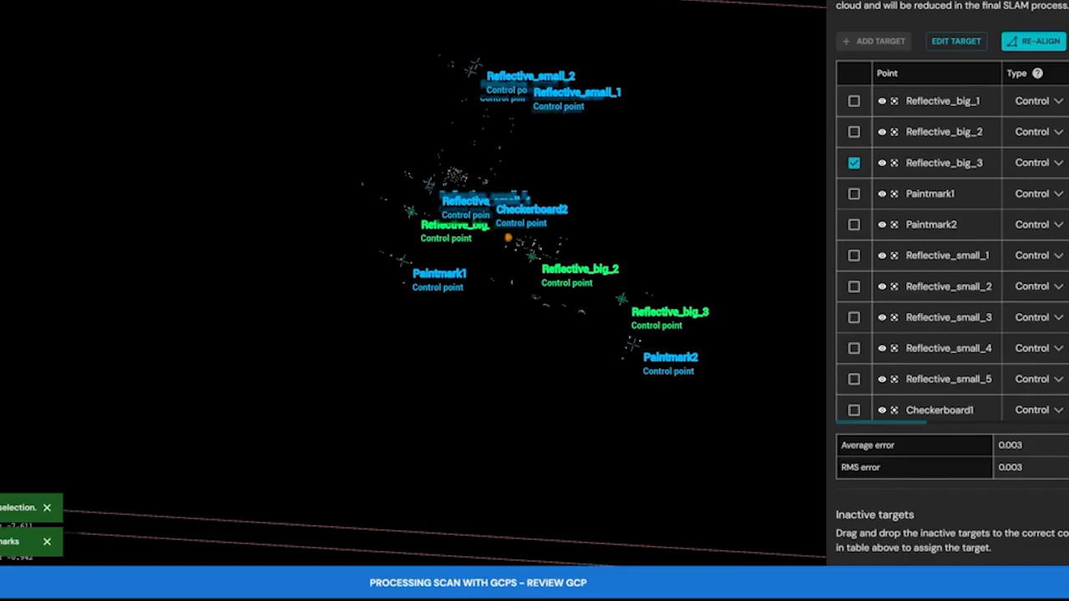
Lower the scalar filter's minimum to 0.000 to show the full point cloud around the control points.
scroll(952, 301, down, 8)
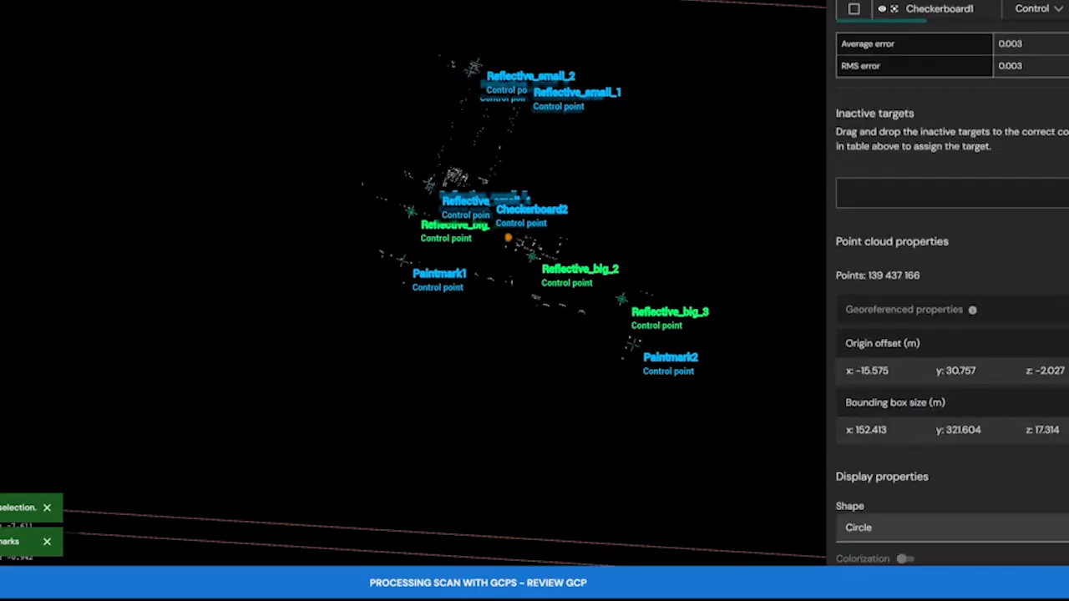
scroll(952, 300, down, 2)
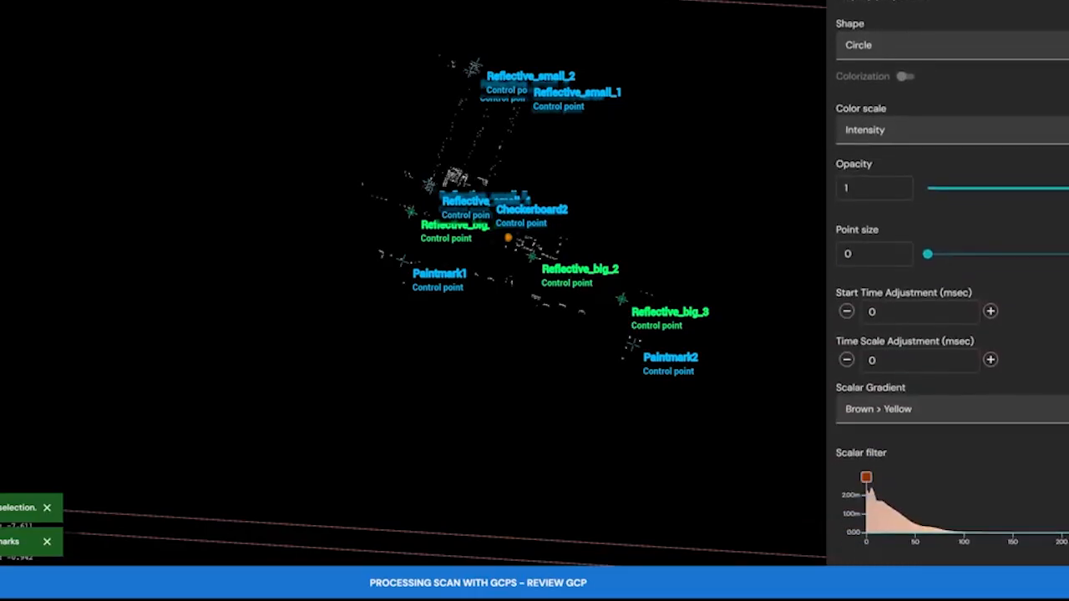
drag(1020, 543, 854, 544)
drag(461, 283, 510, 275)
scroll(516, 270, up, 3)
drag(446, 231, 329, 288)
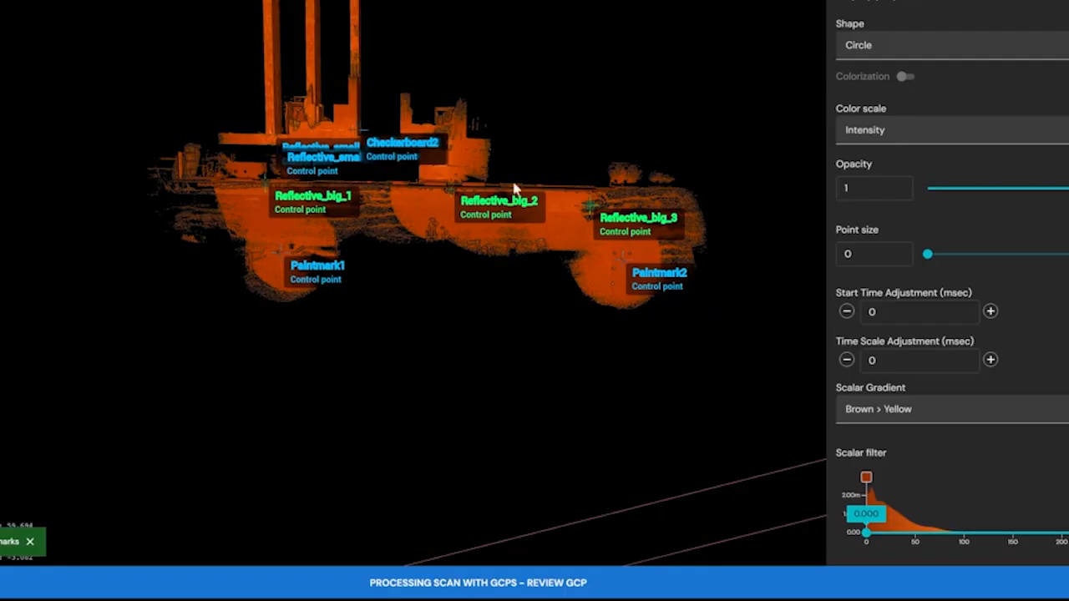
Check the control points against the aligned cloud and set the intensity gradient's upper limit to about 50 for more contrast.
right_drag(299, 124, 312, 203)
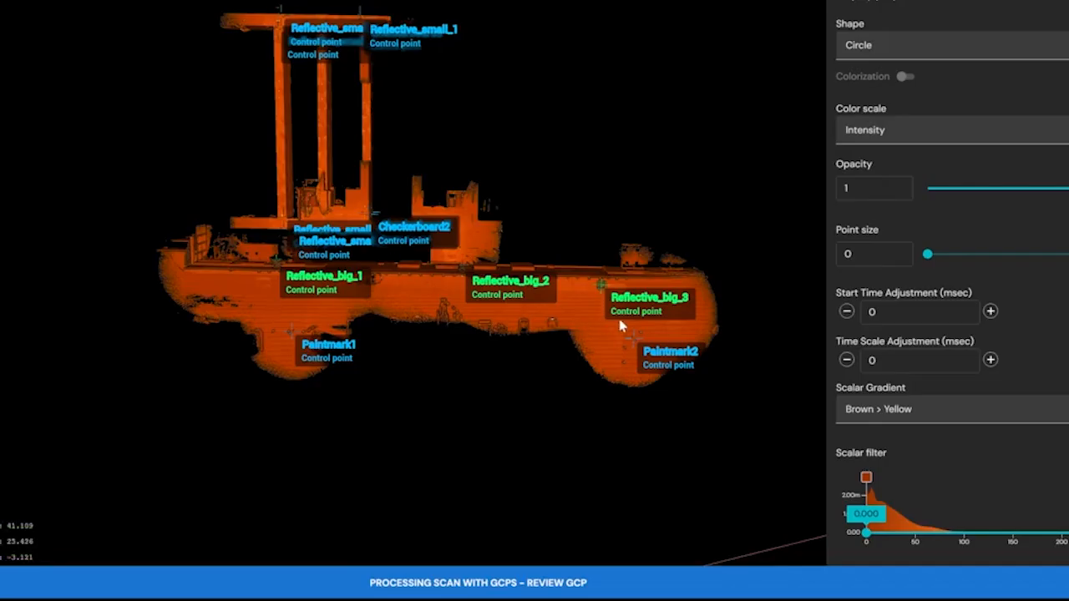
scroll(522, 310, up, 3)
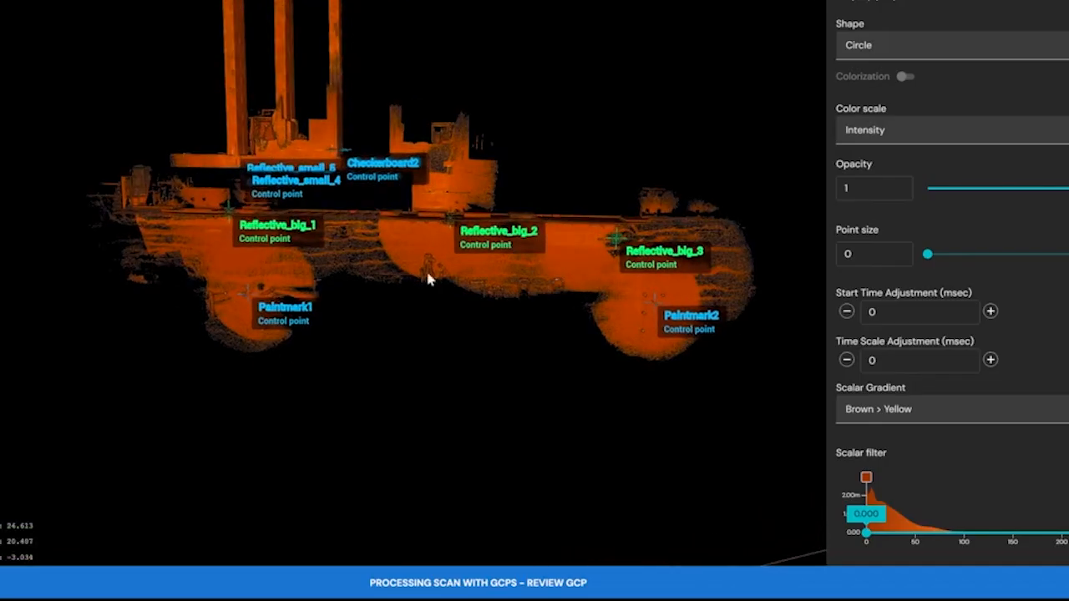
drag(386, 268, 430, 238)
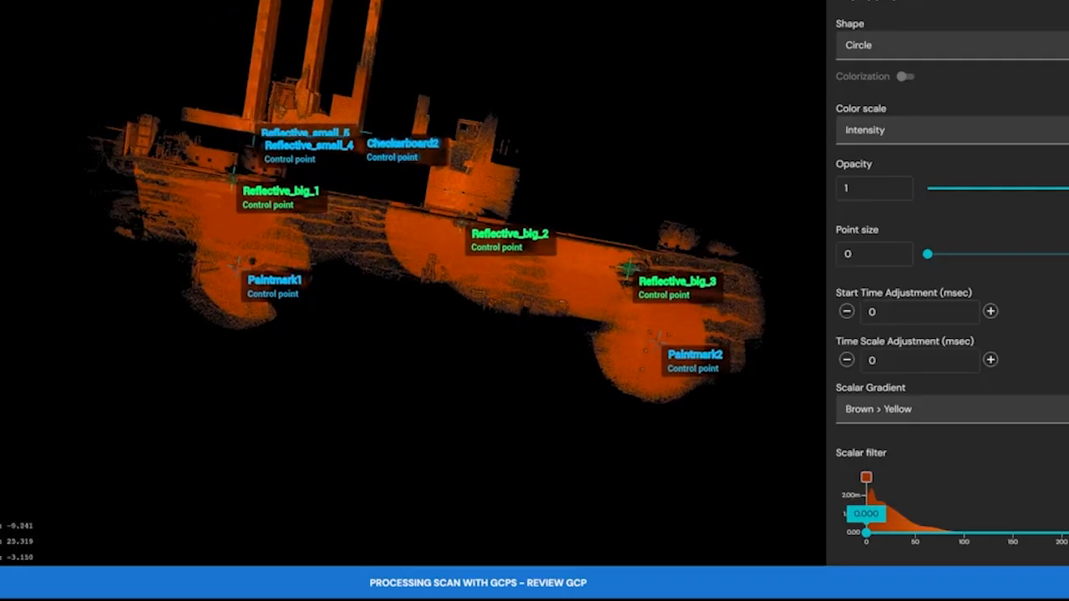
drag(1066, 501, 916, 503)
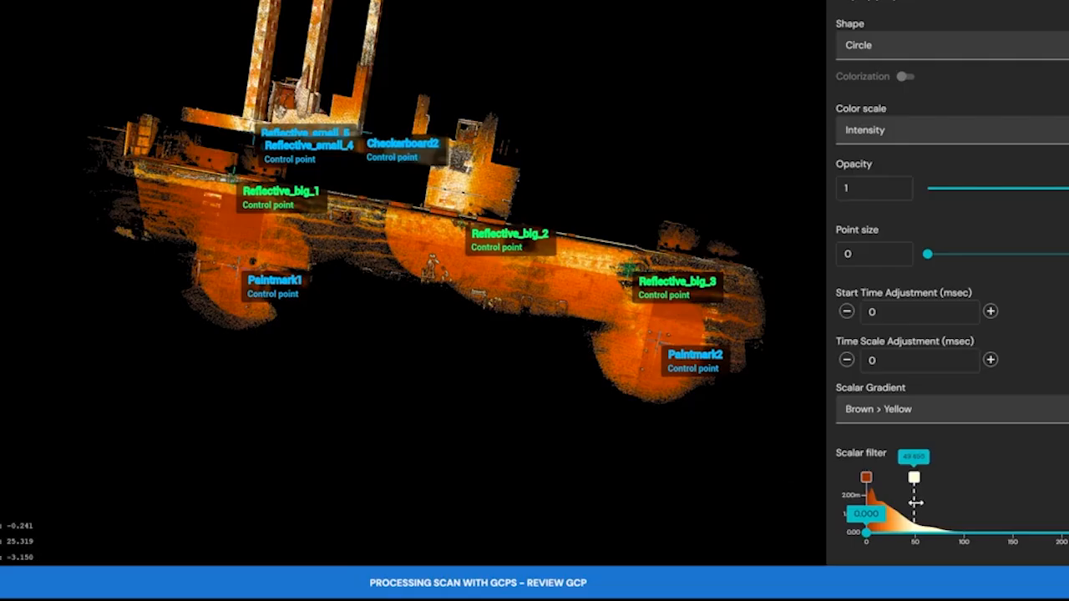
drag(280, 240, 455, 294)
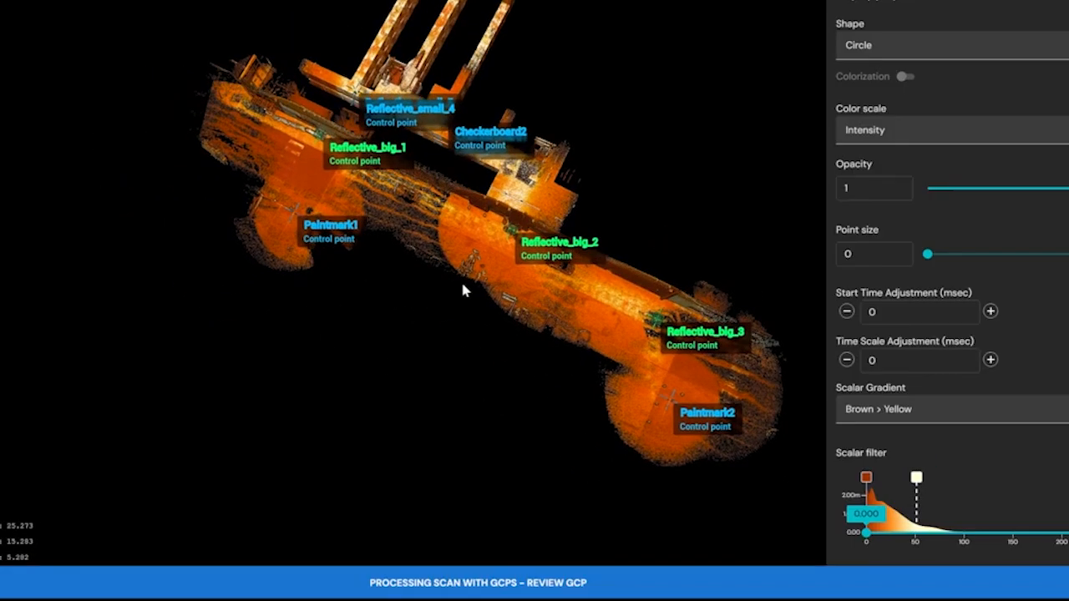
Jump to the Paintmark1 survey point, focus closely on the painted line corner and hide the point's marker.
scroll(907, 324, up, 10)
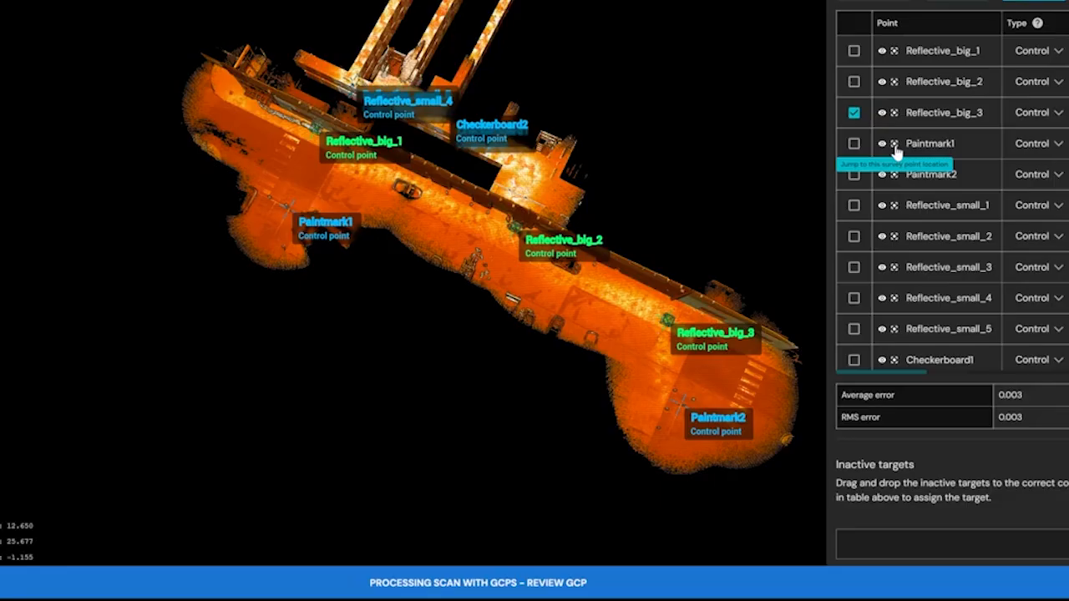
click(895, 146)
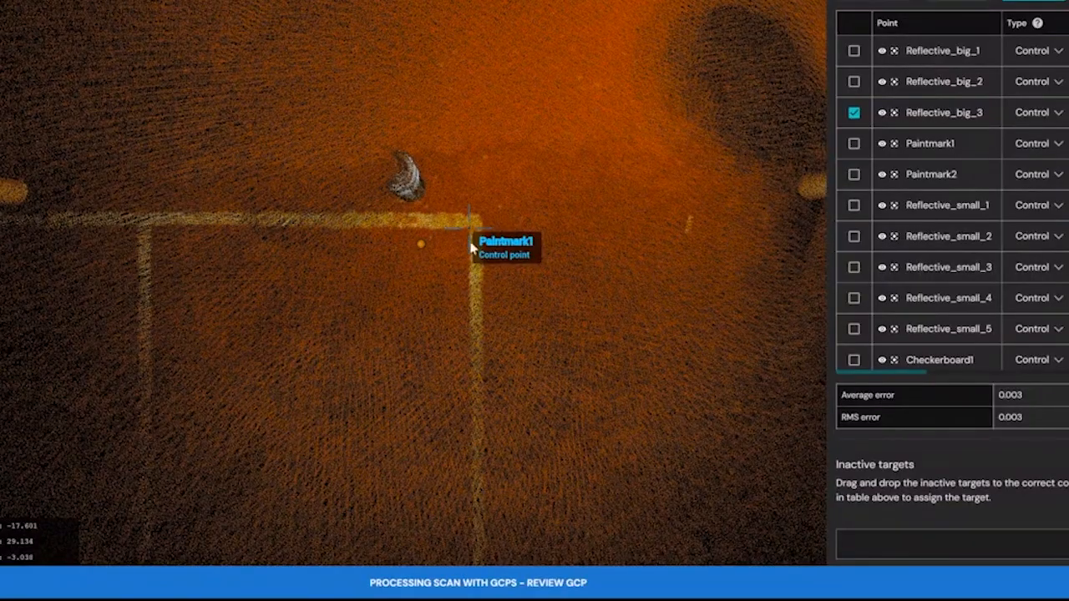
scroll(466, 235, up, 5)
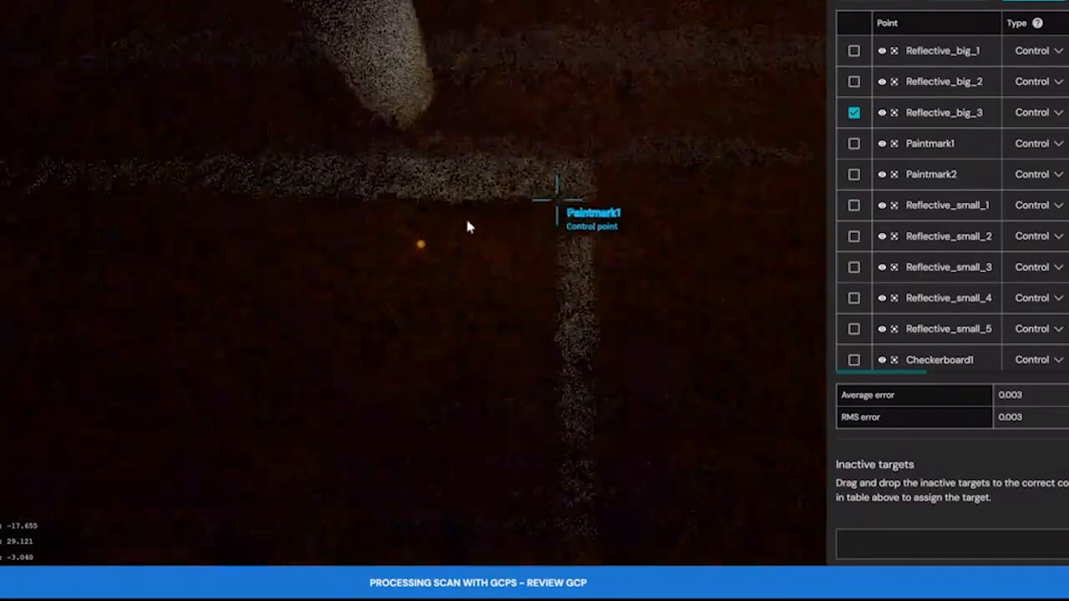
mouse_move(498, 205)
mouse_down()
mouse_move(509, 220)
mouse_move(482, 205)
mouse_up()
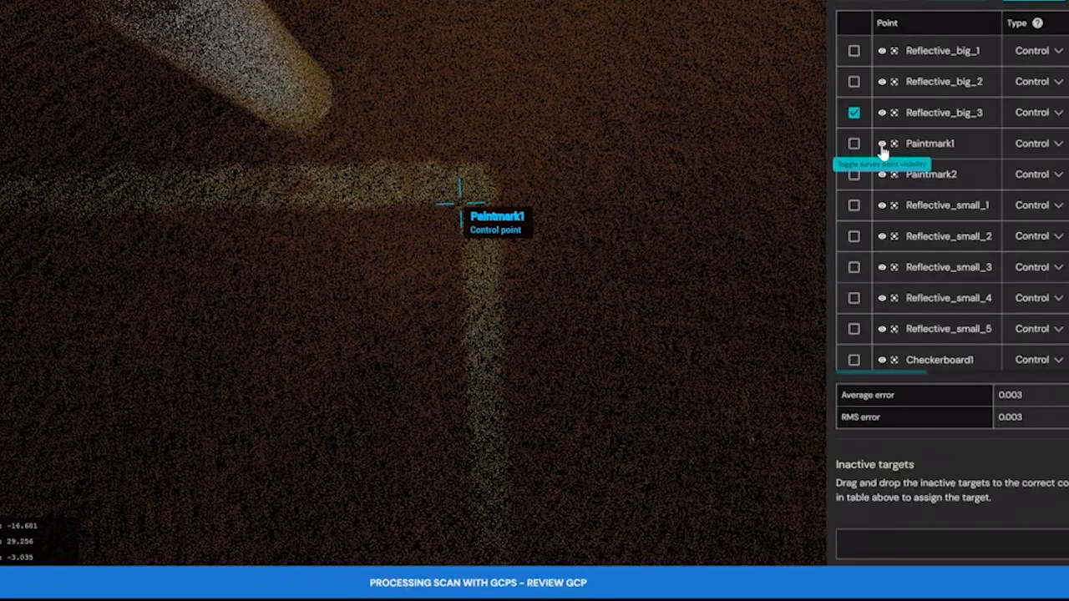
click(882, 144)
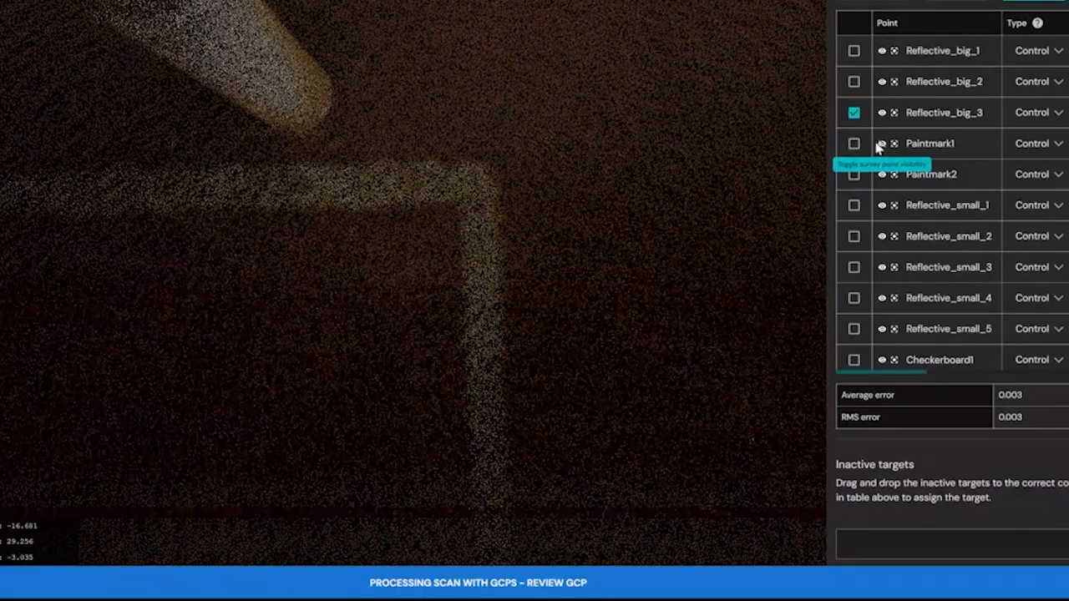
Place a target for Paintmark1 on the inner corner of the painted line, nudge it into position and save it.
click(854, 145)
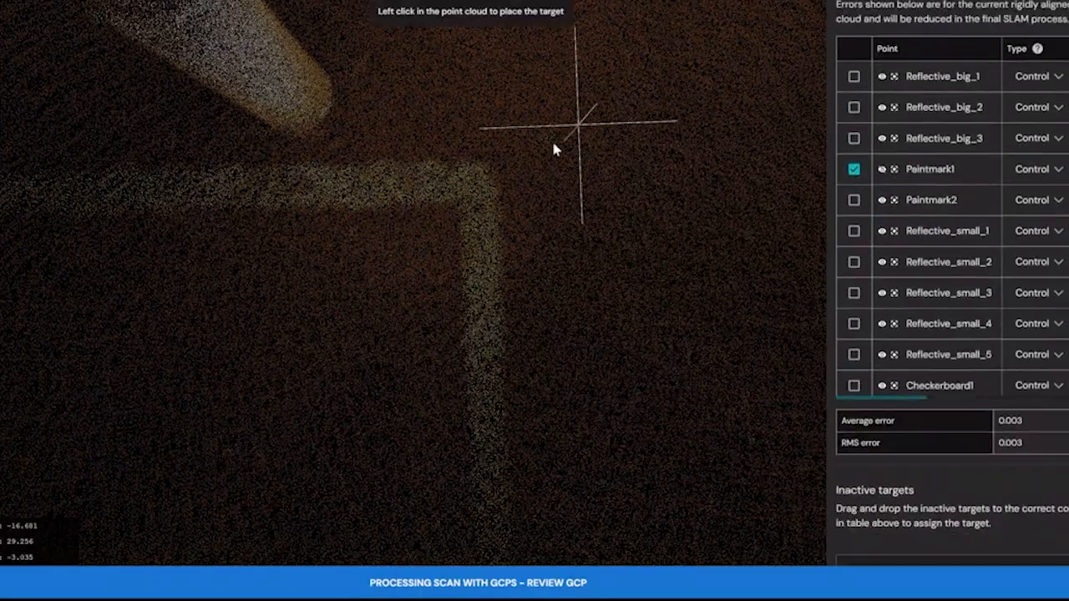
click(460, 212)
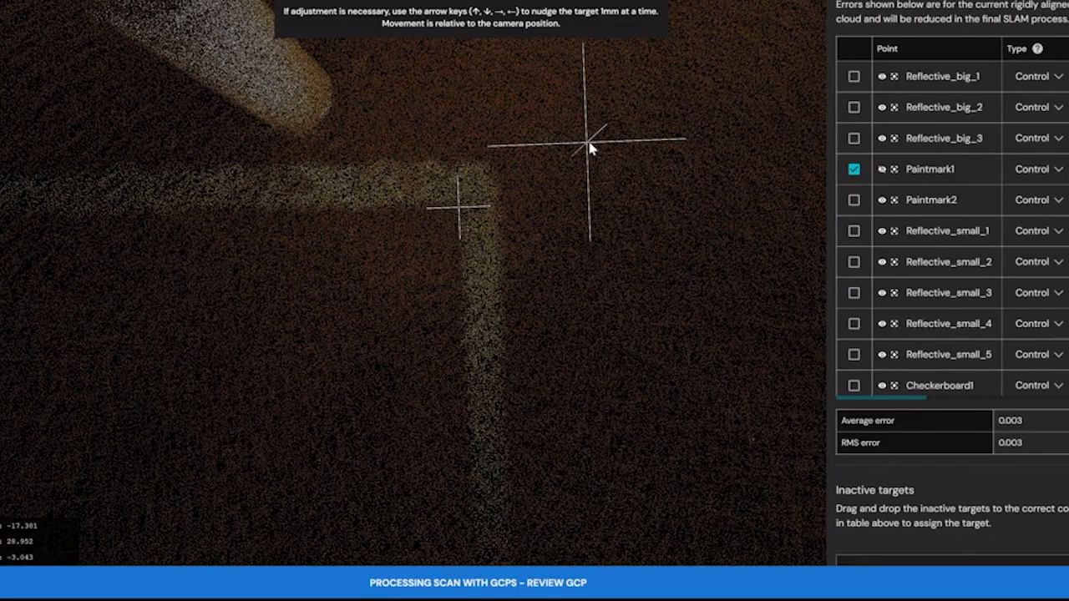
key(Right)
key(Right)
key(Right)
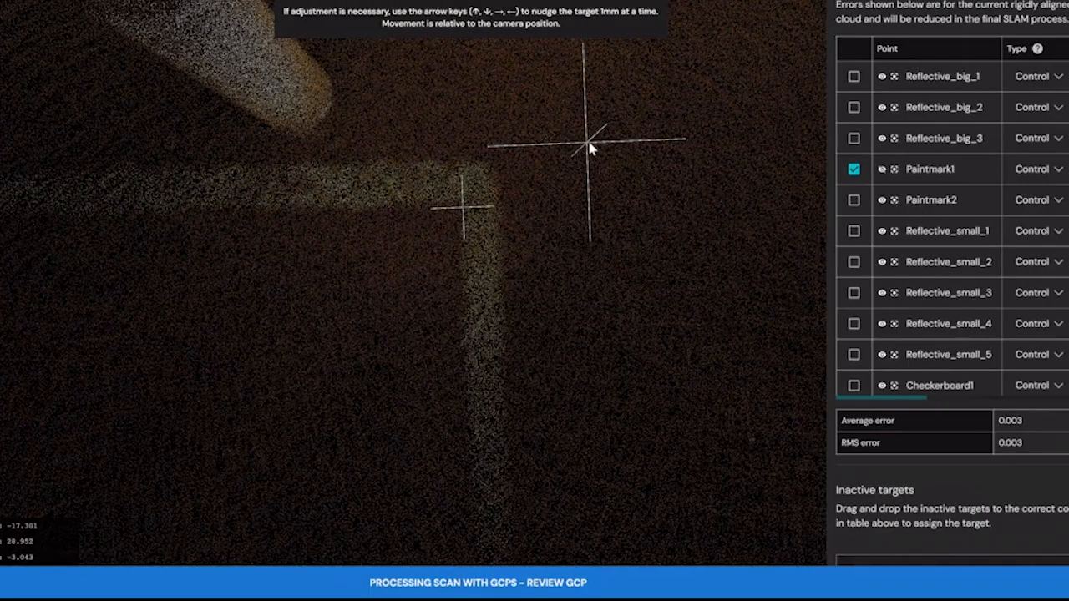
key(Up)
key(Up)
key(Up)
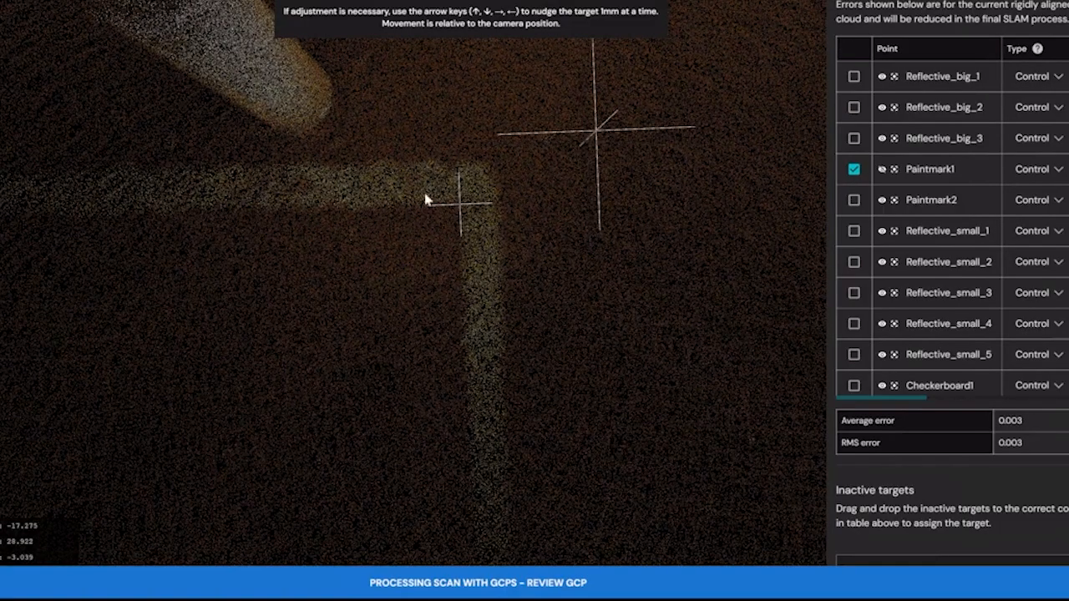
click(464, 209)
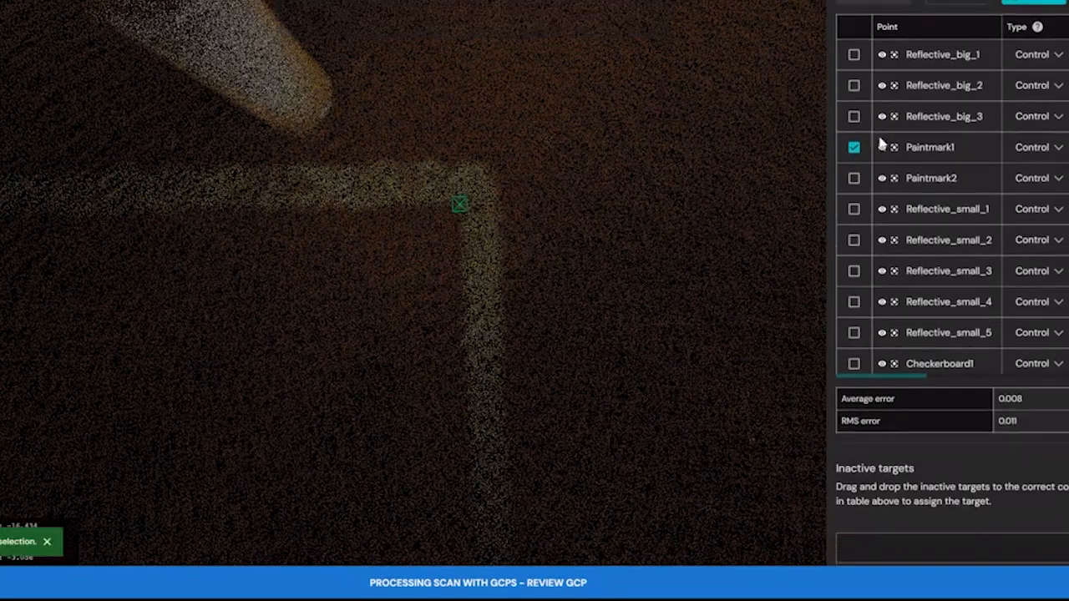
Jump to the Paintmark2 survey point, focus closely on the painted line corner and hide the point's marker.
click(895, 185)
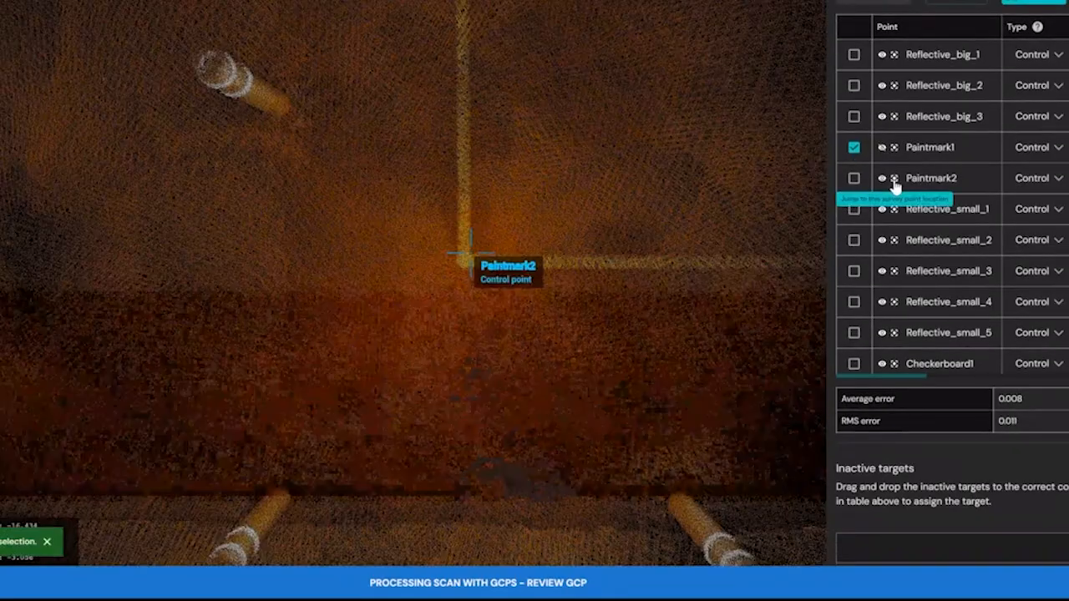
scroll(496, 213, up, 5)
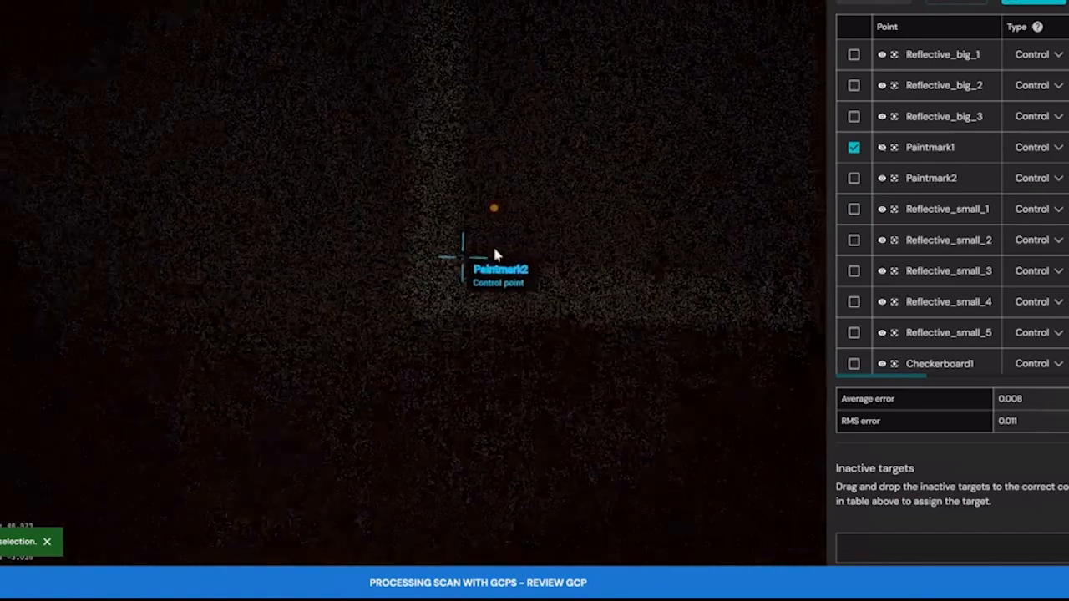
right_drag(494, 249, 494, 179)
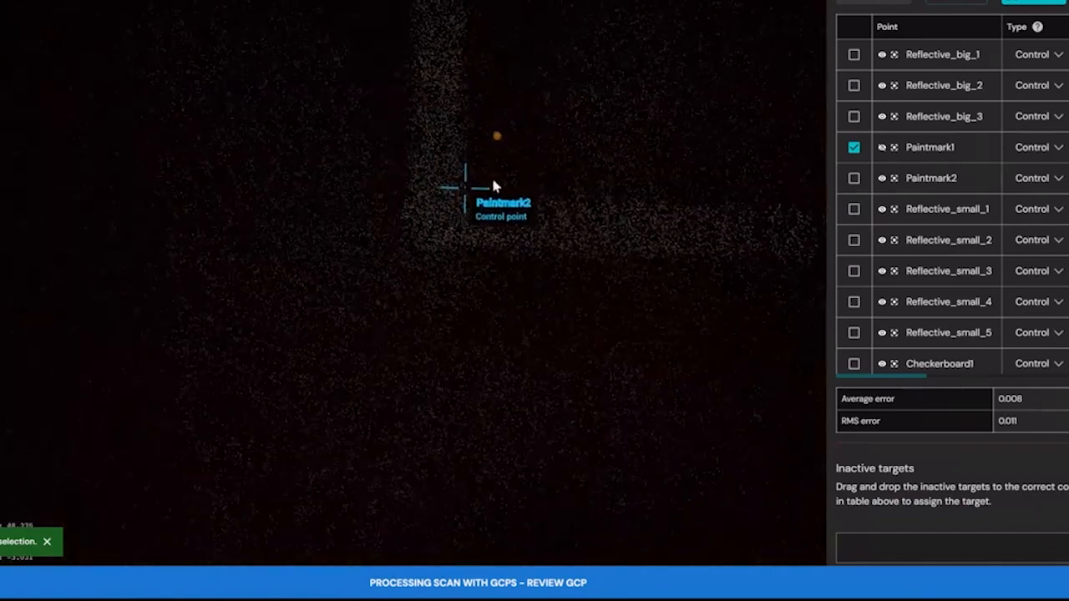
mouse_move(496, 210)
mouse_down()
mouse_move(505, 231)
mouse_move(505, 217)
mouse_move(472, 218)
mouse_up()
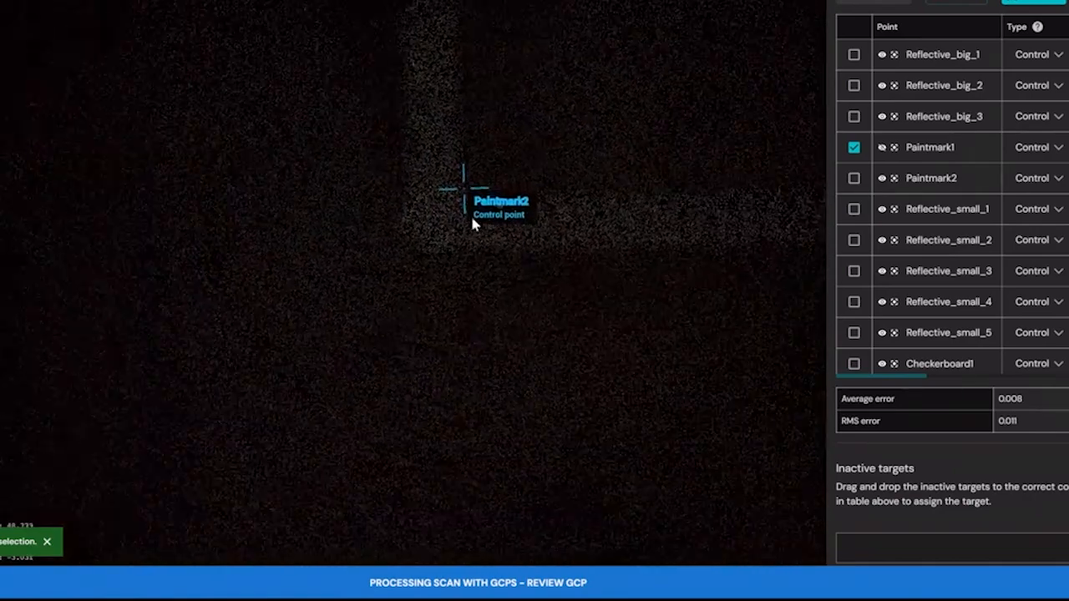
click(882, 178)
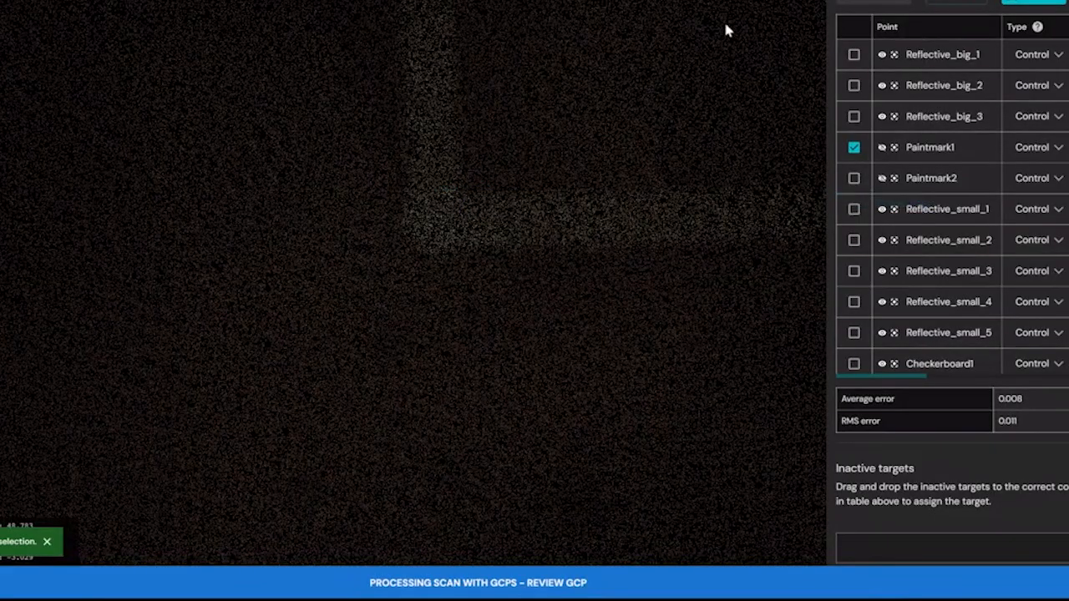
Place a target for Paintmark2 on the inner corner of its painted line, fine-tune its position and save it.
click(854, 178)
click(877, 7)
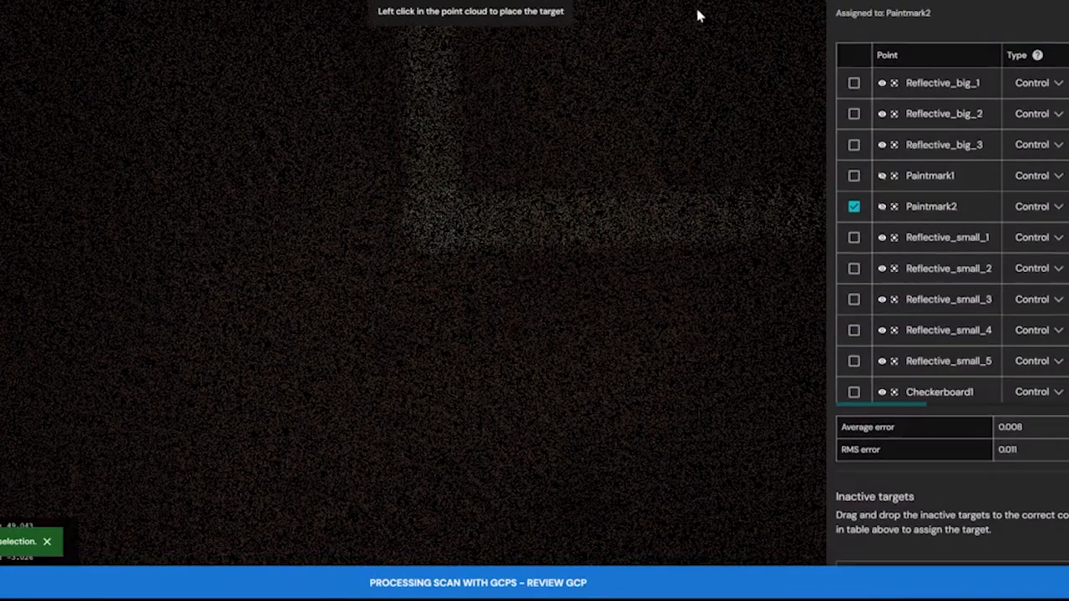
click(463, 191)
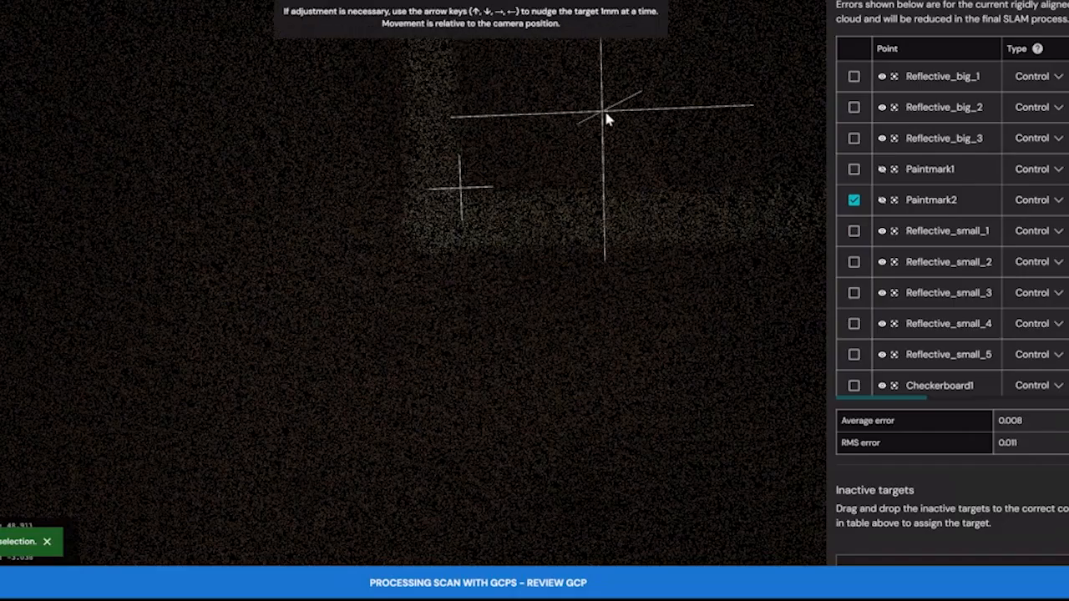
key(Right)
key(Right)
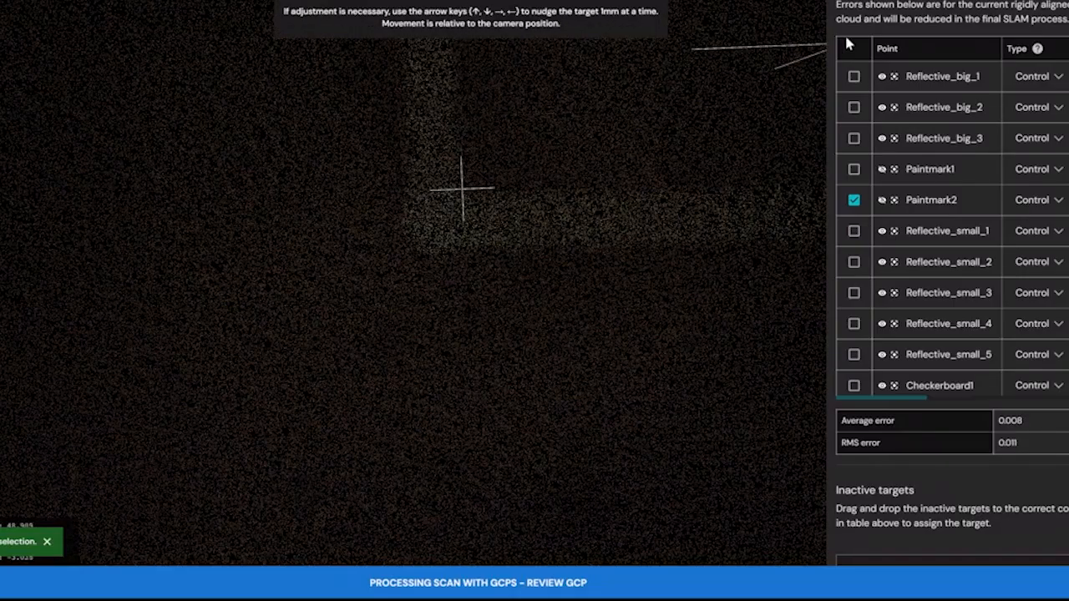
click(862, 2)
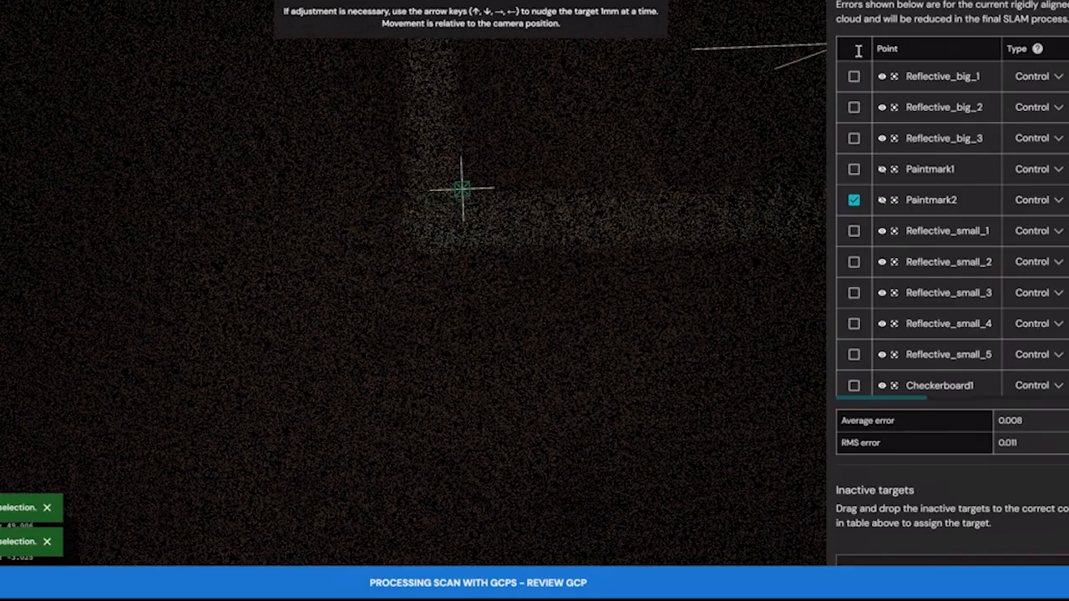
Widen the survey point table to review the X, Y, Z and 3D errors, and re-align the point cloud to the assigned targets.
drag(826, 138, 625, 151)
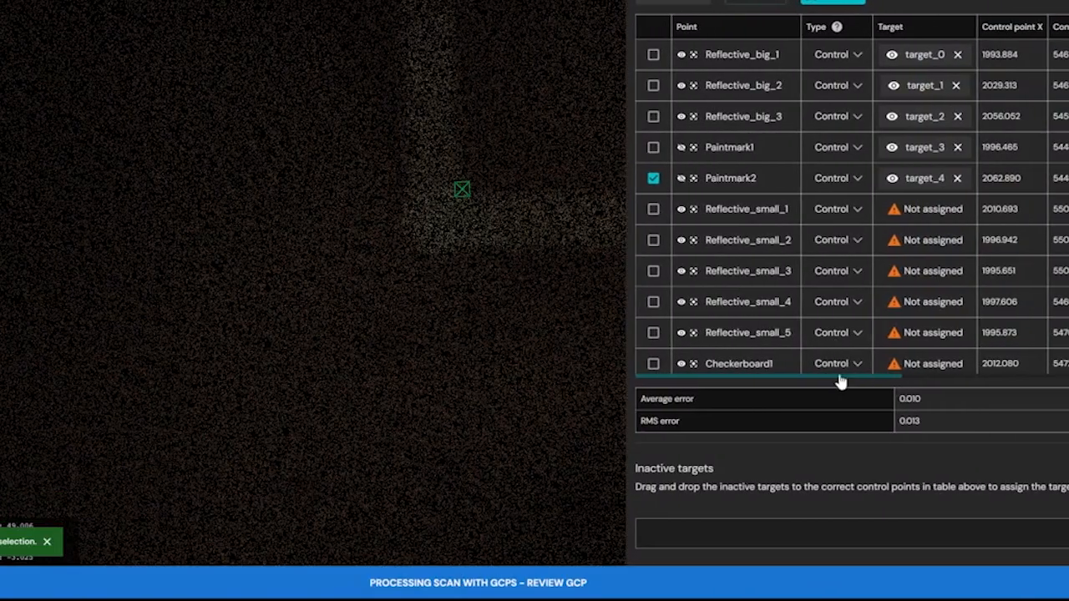
drag(816, 380, 1036, 390)
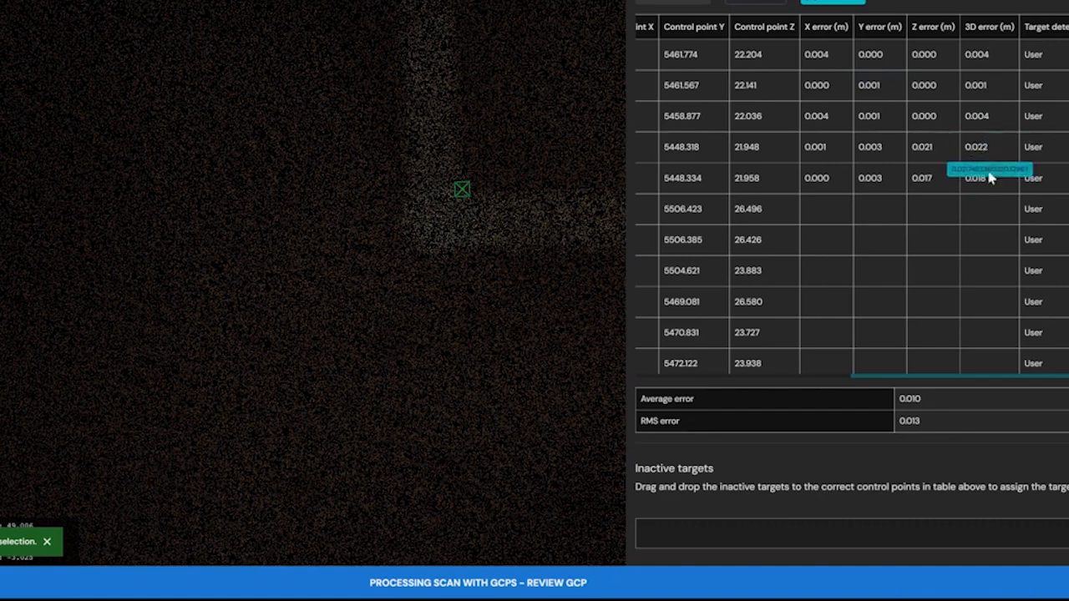
click(846, 4)
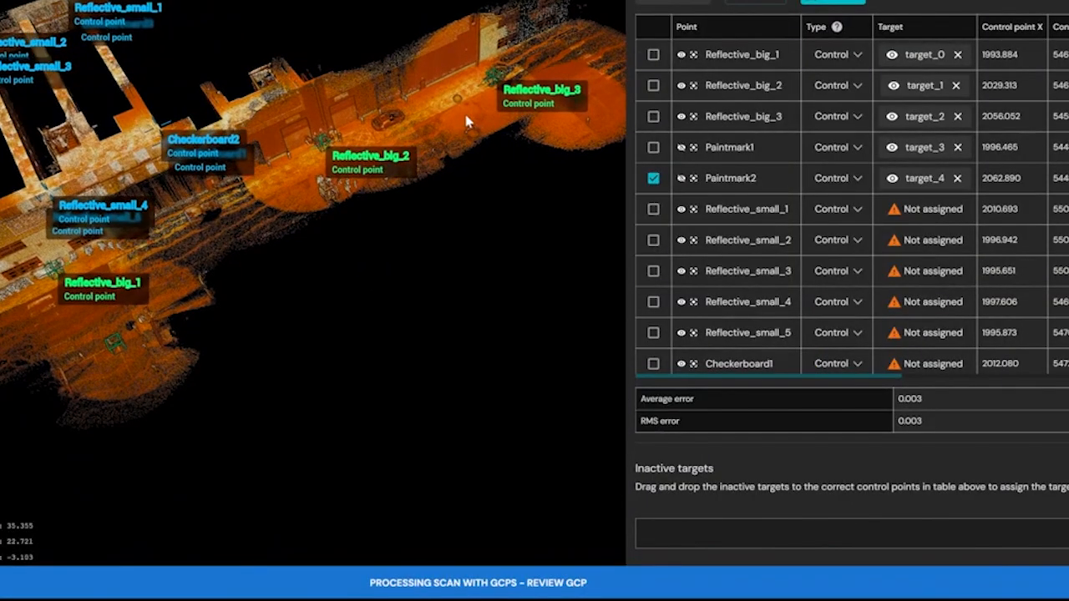
Show the paint-mark markers again and set Reflective_big_2, Paintmark1 and Paintmark2 as check points.
click(682, 148)
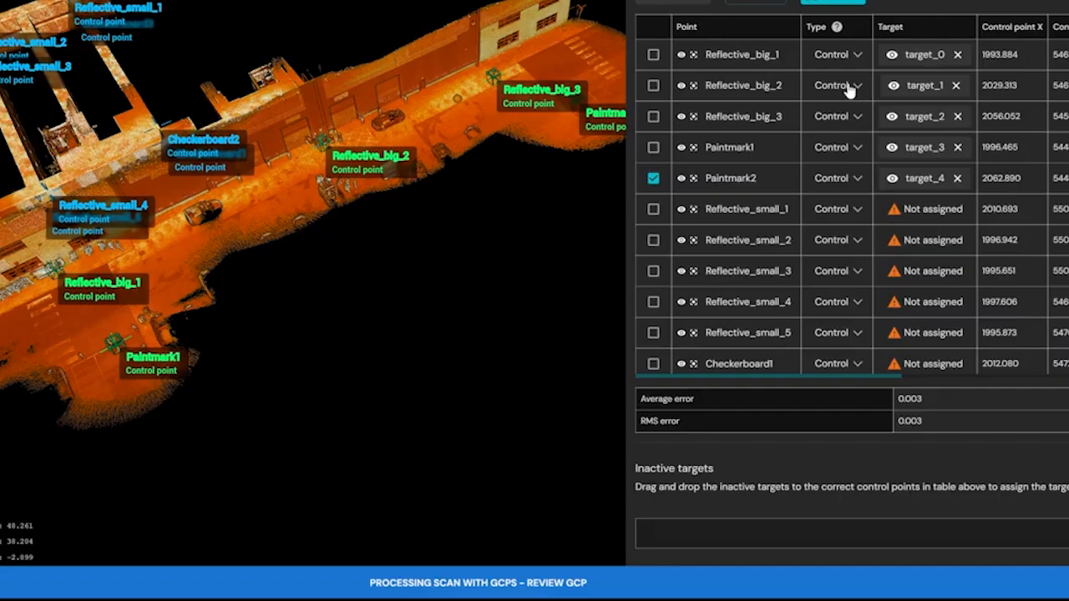
click(856, 86)
click(835, 118)
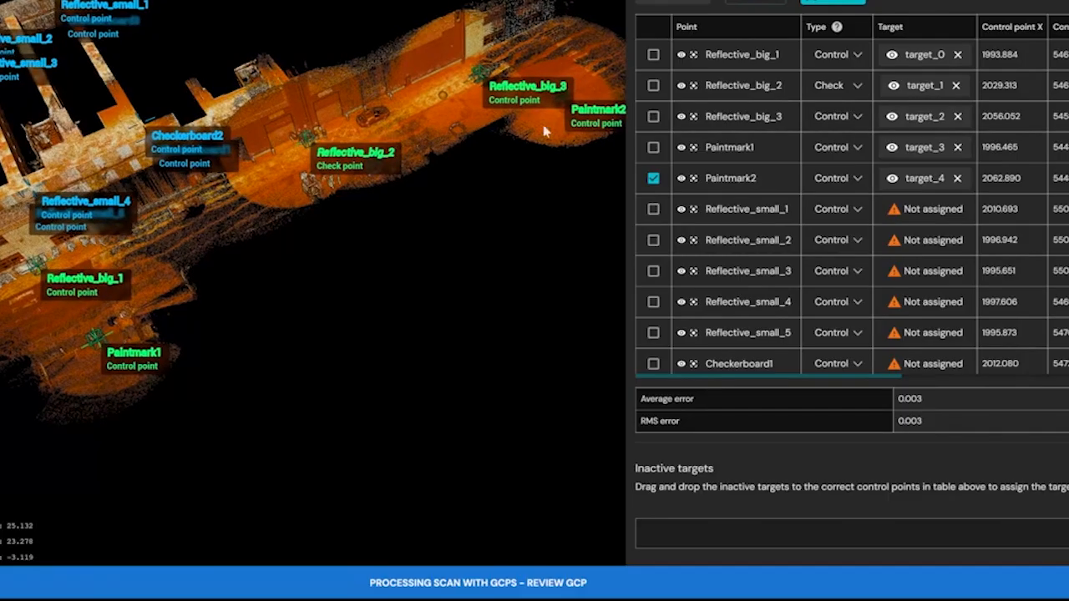
click(857, 148)
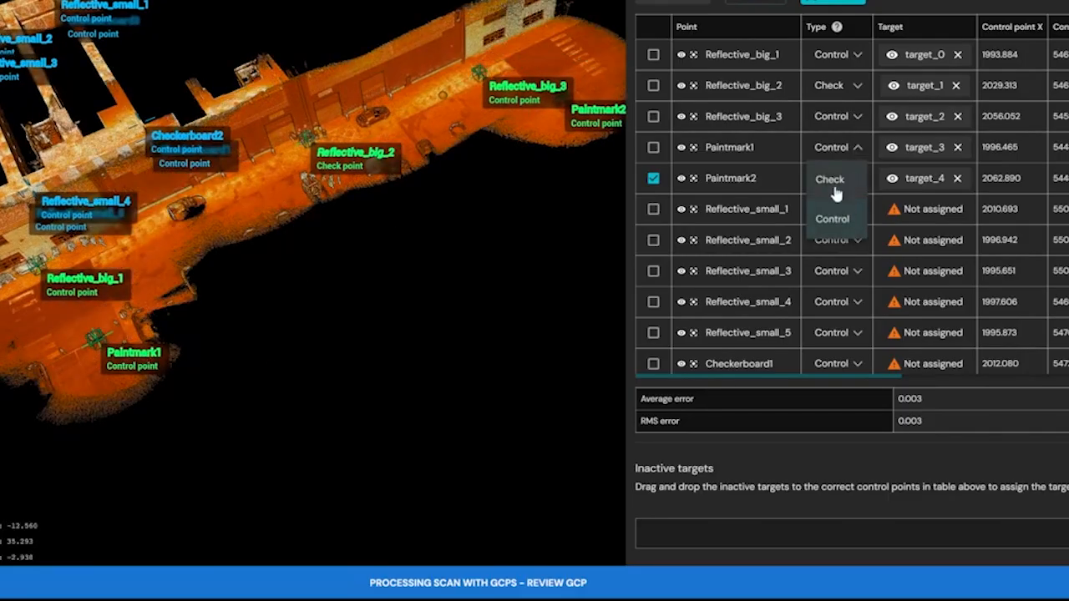
click(836, 192)
click(845, 186)
click(839, 210)
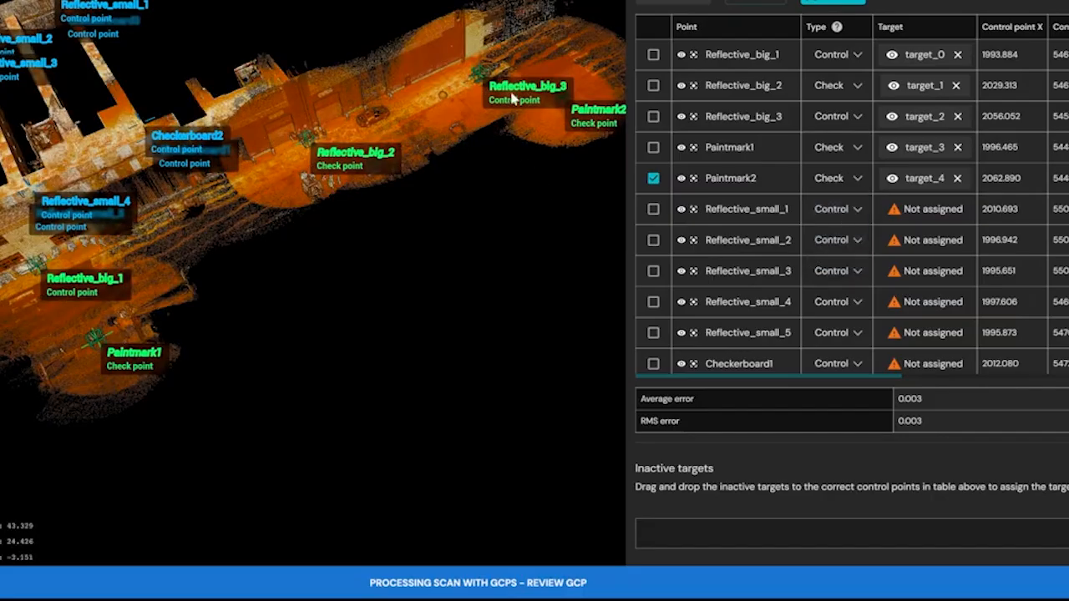
Jump to the Checkerboard2 survey point and focus closely on the centre of the checkerboard on the wall.
right_drag(201, 135, 361, 180)
drag(306, 208, 511, 108)
scroll(317, 165, up, 4)
drag(317, 165, 407, 107)
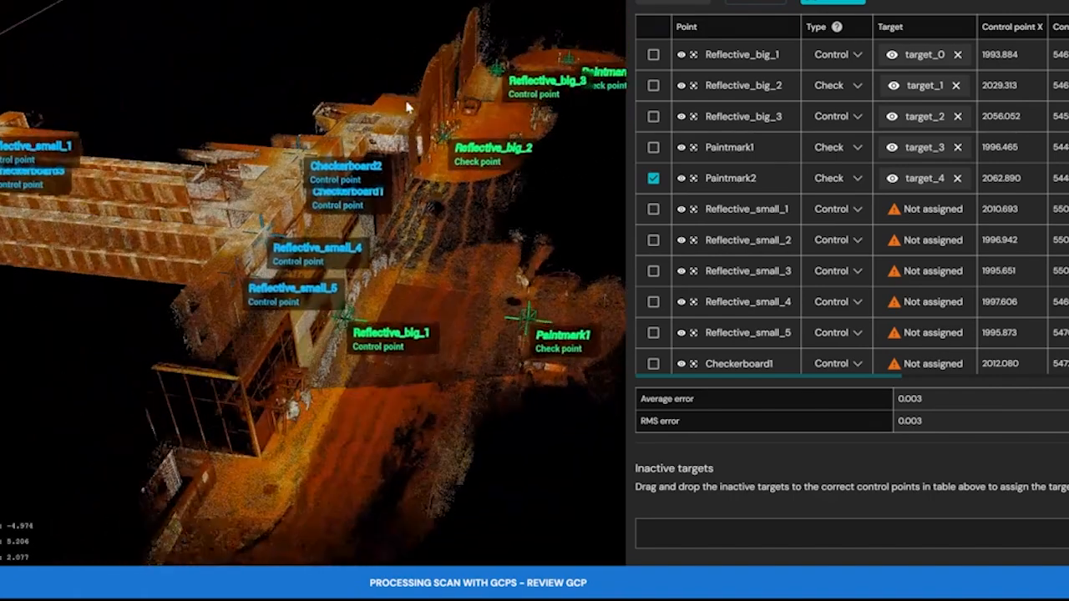
scroll(738, 290, down, 1)
click(694, 327)
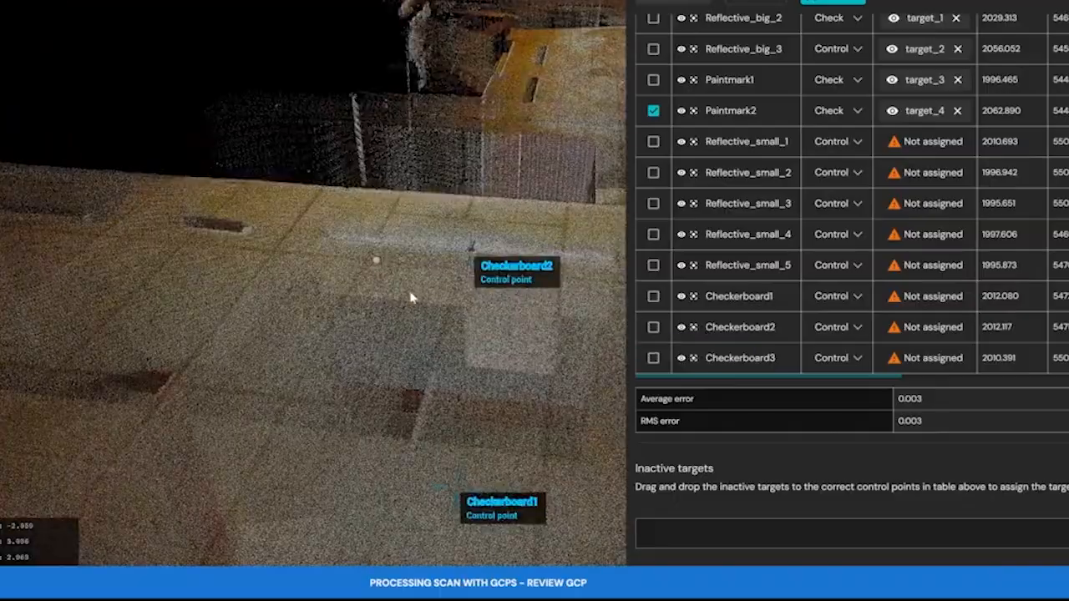
drag(410, 295, 343, 88)
scroll(389, 107, up, 4)
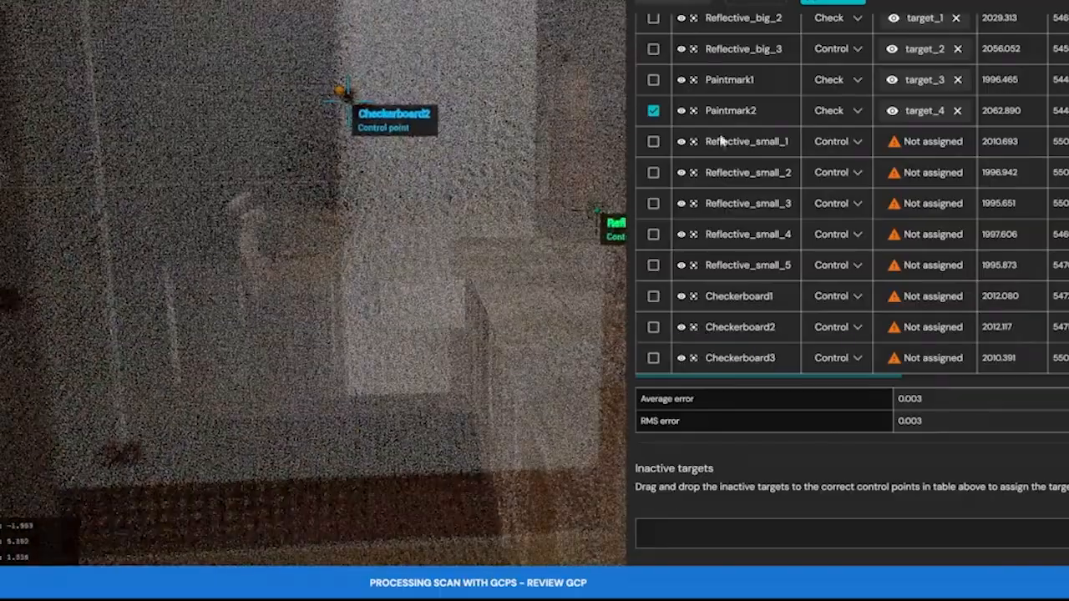
Place a target for Checkerboard2 at the centre of the checkerboard, with the survey point's marker hidden.
click(655, 327)
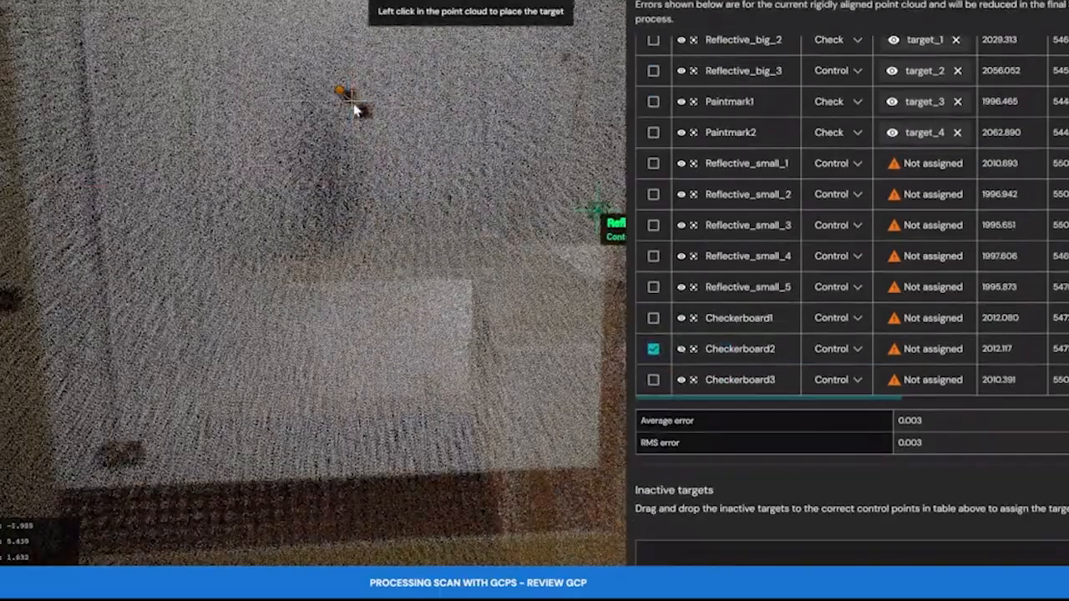
click(357, 110)
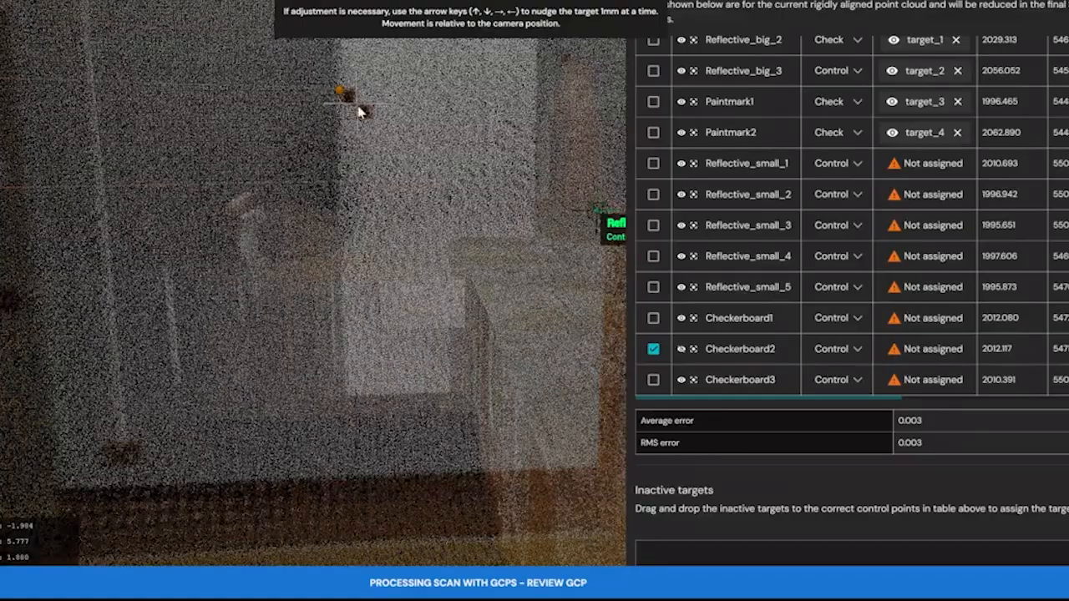
drag(404, 108, 401, 138)
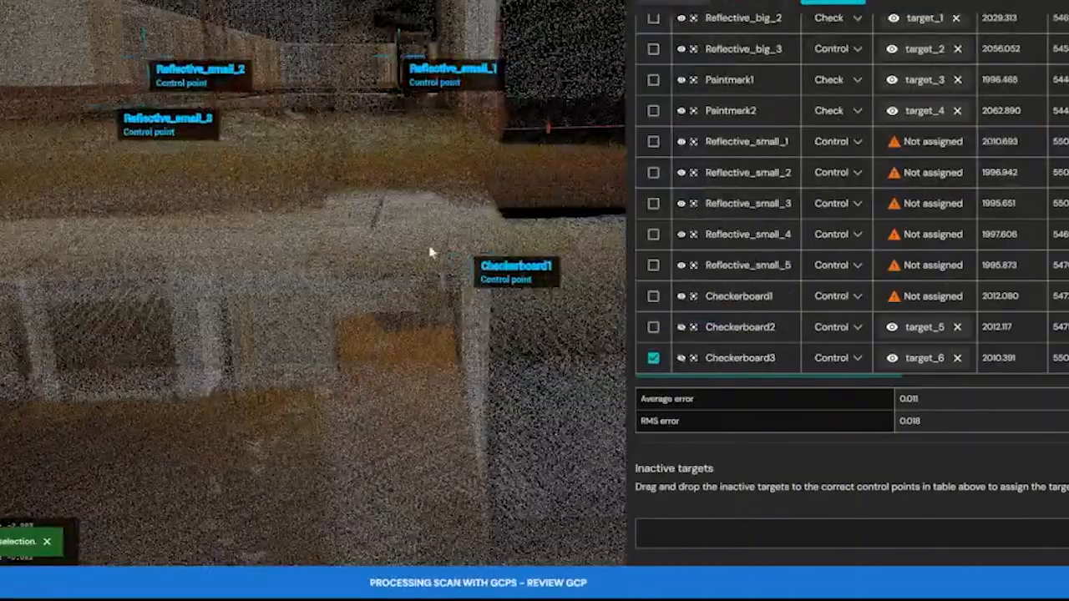
Focus on the Checkerboard1 survey point, hide its marker, and place and save its target at the checkerboard's centre.
scroll(422, 247, up, 5)
drag(421, 246, 289, 2)
scroll(380, 53, up, 4)
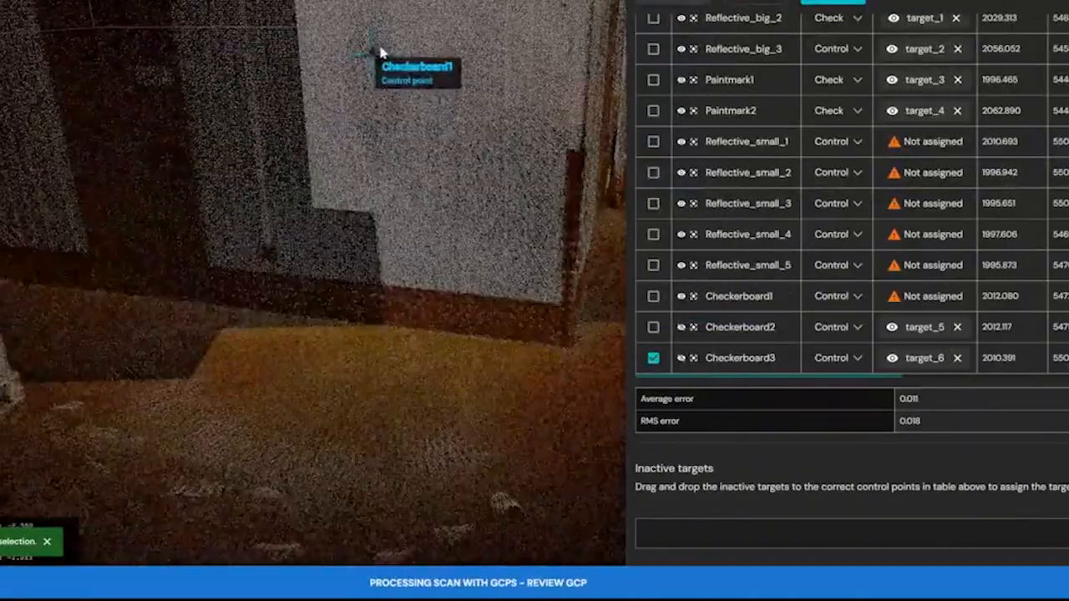
drag(379, 53, 351, 69)
scroll(339, 65, up, 4)
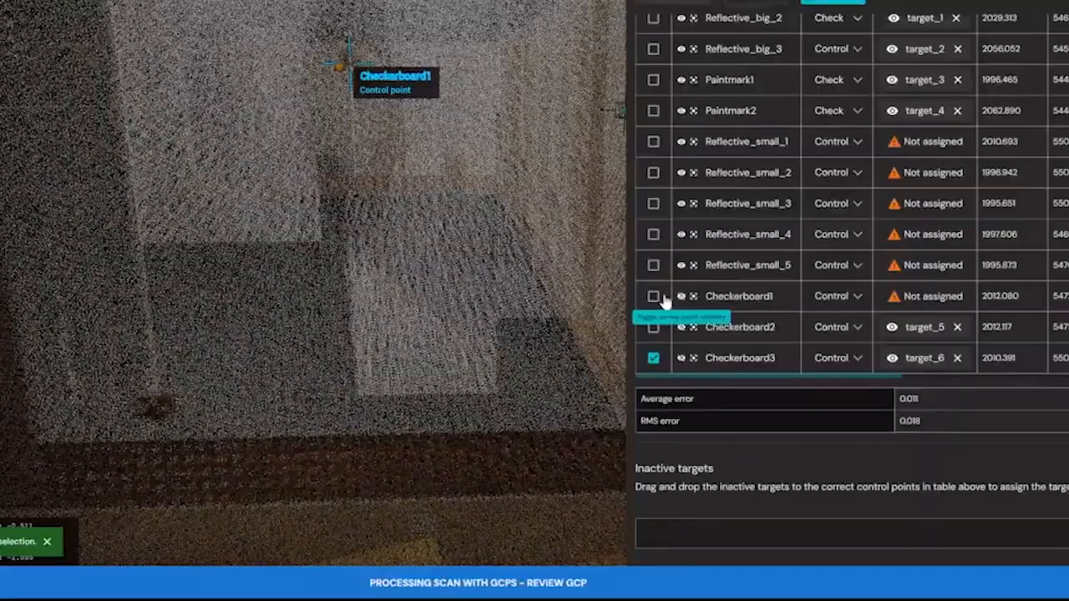
click(653, 296)
drag(363, 156, 363, 120)
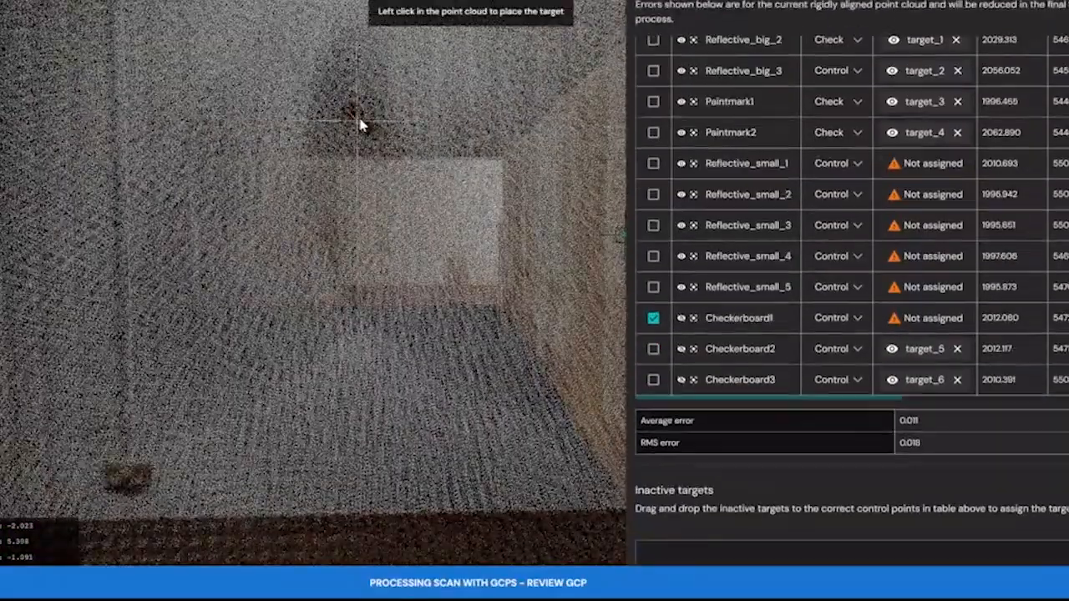
click(360, 124)
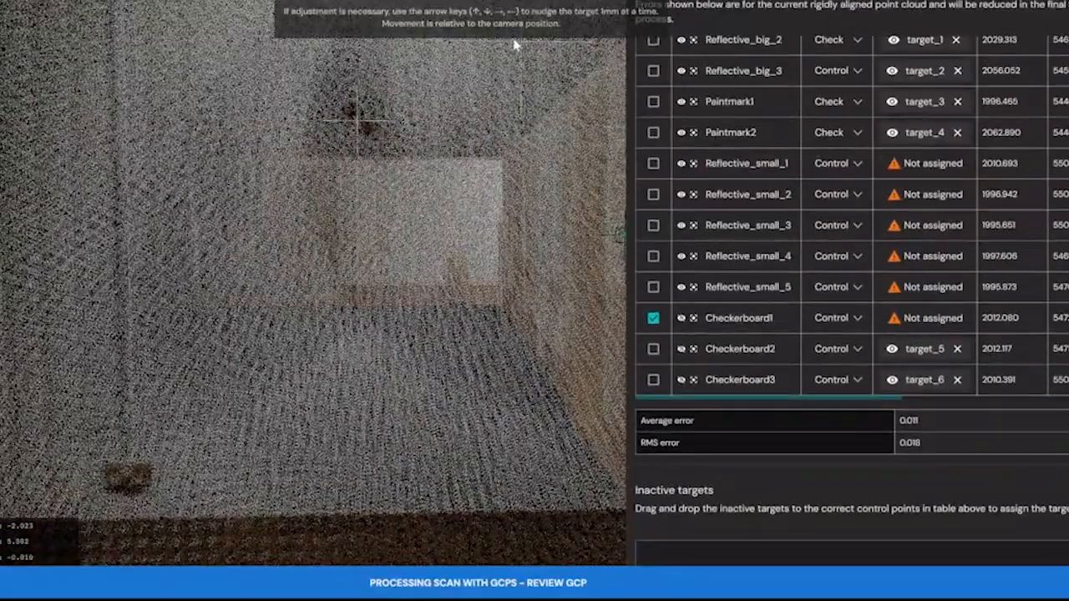
click(619, 2)
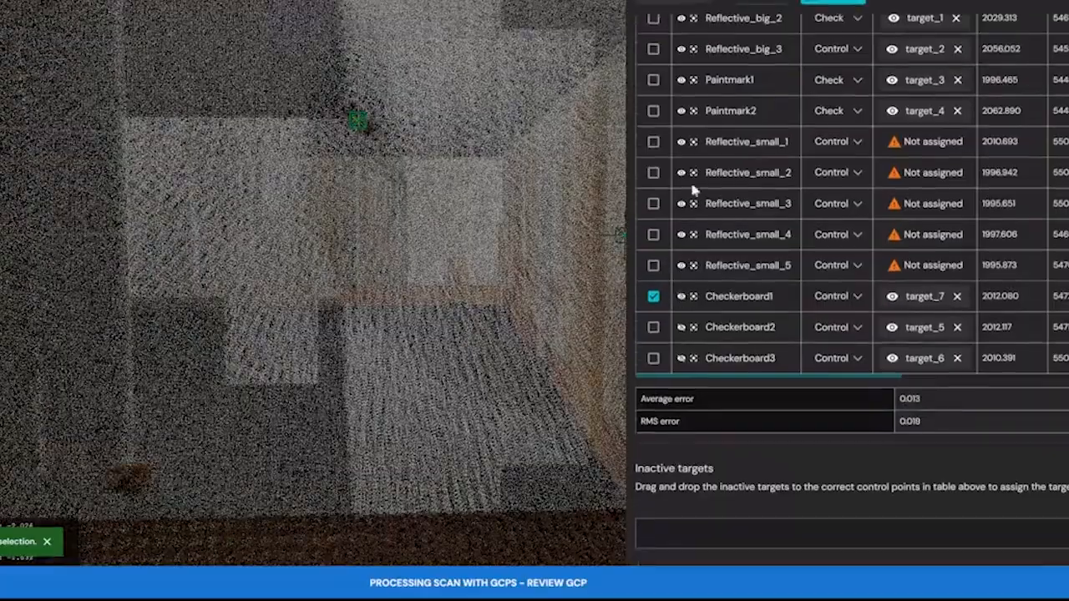
Jump to the Reflective_small_1 survey point and raise the scalar filter's minimum to isolate the high-intensity points.
click(694, 144)
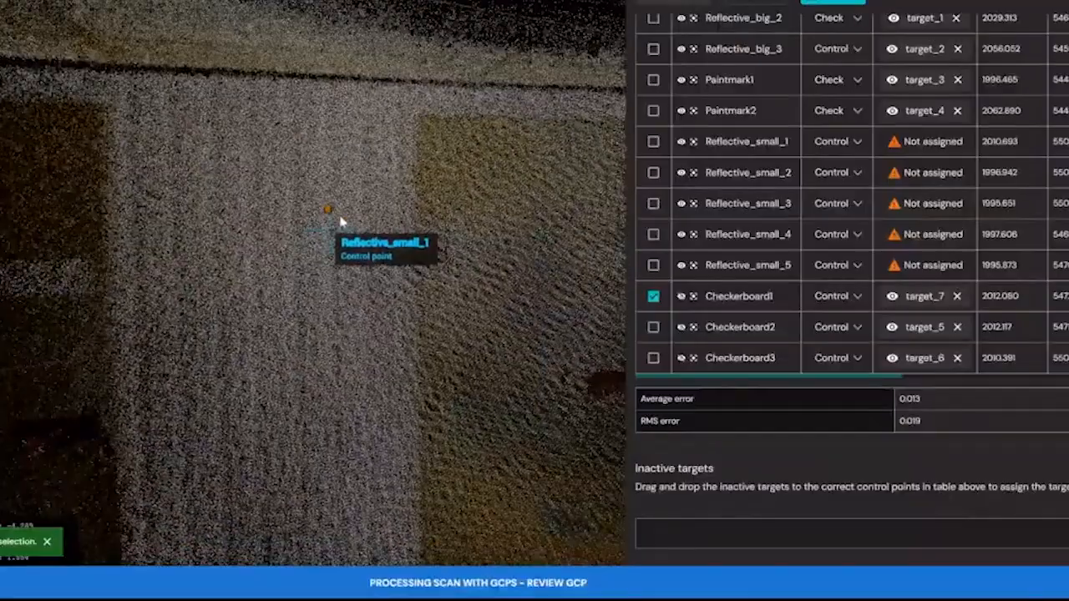
scroll(733, 468, down, 10)
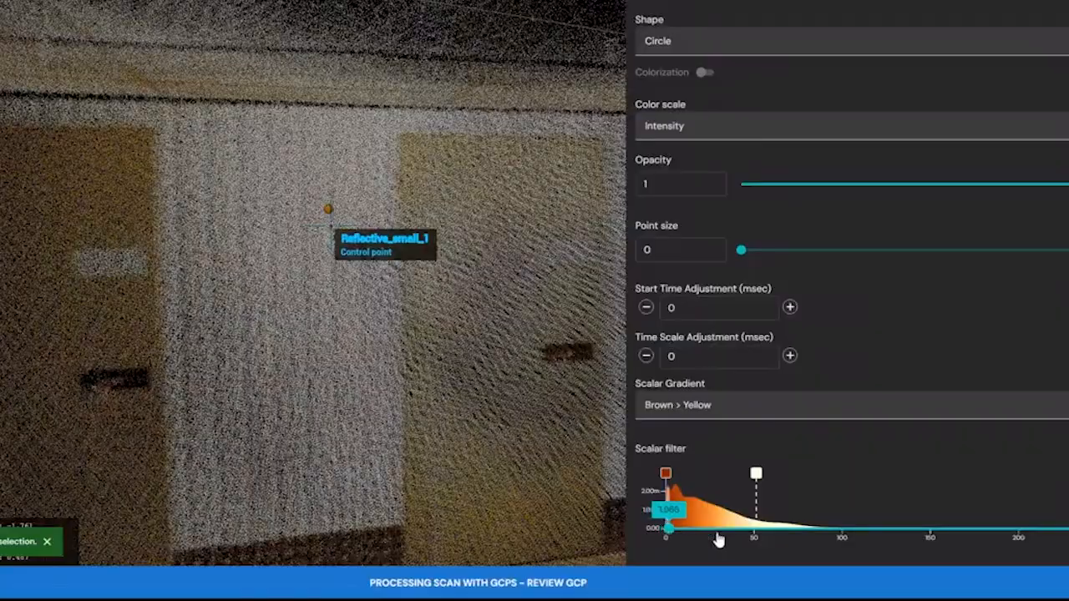
drag(719, 540, 1064, 535)
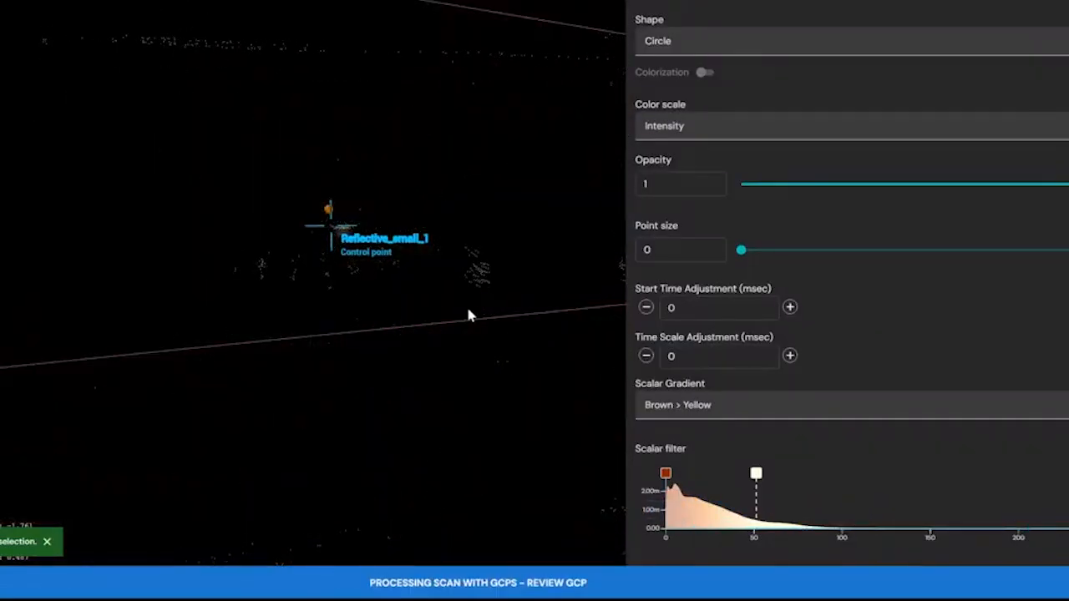
Focus closely on the Reflective_small_1 survey point, hide its marker, and place its target at the centre of the reflective point cluster.
scroll(346, 220, up, 1)
scroll(362, 249, up, 3)
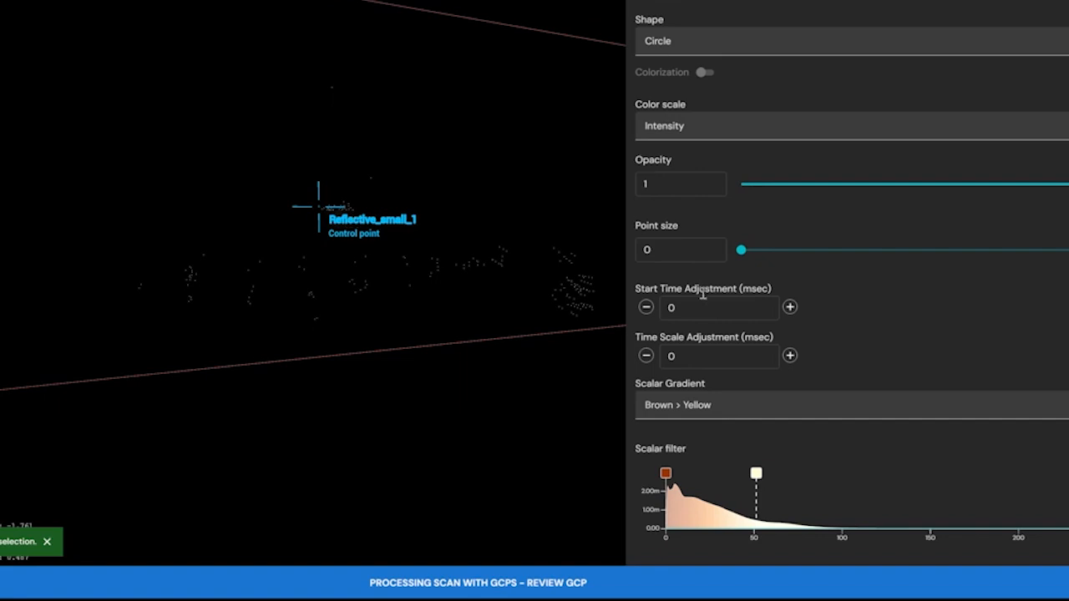
scroll(703, 294, up, 10)
click(694, 164)
drag(438, 253, 409, 250)
click(681, 165)
scroll(410, 250, up, 5)
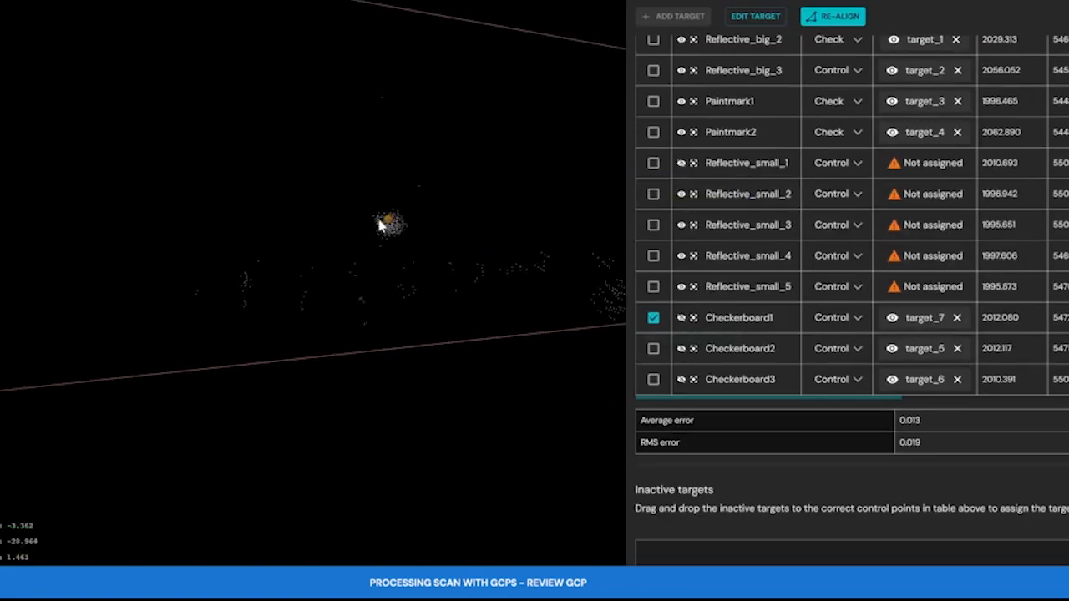
click(677, 20)
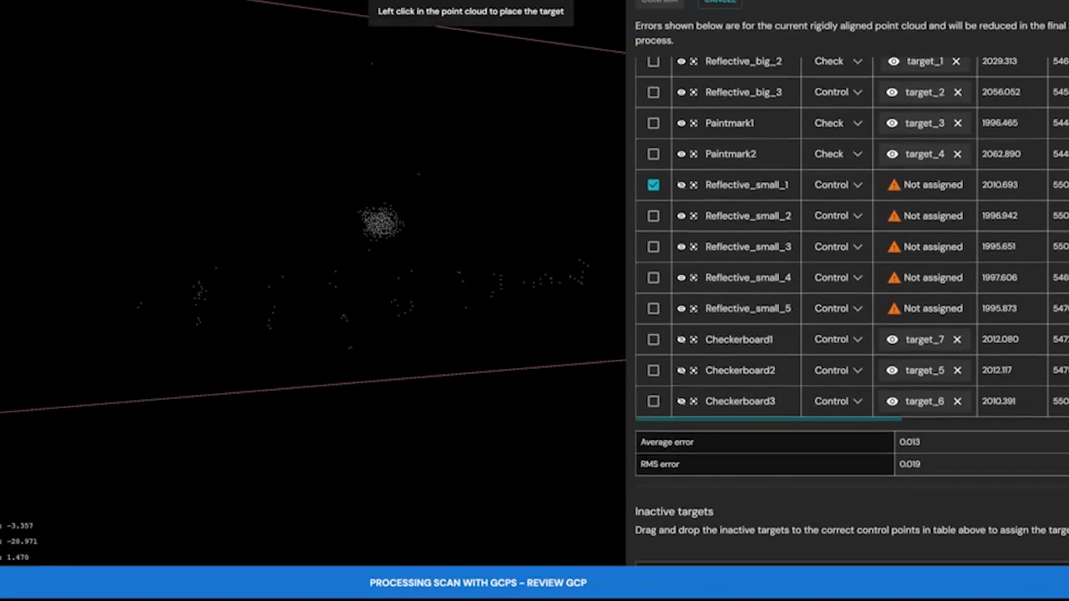
click(366, 202)
mouse_move(412, 235)
mouse_down()
mouse_move(384, 215)
mouse_move(73, 227)
mouse_move(307, 233)
mouse_up()
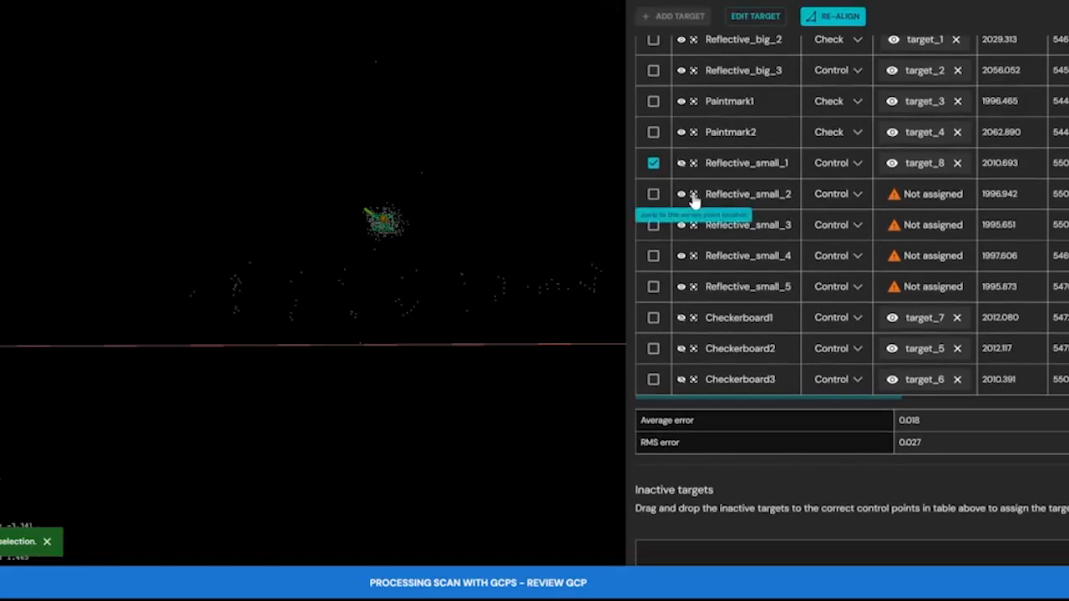
Jump to the Reflective_small_2 survey point, hide its marker, and place its target at the centre of the reflective cluster.
click(692, 196)
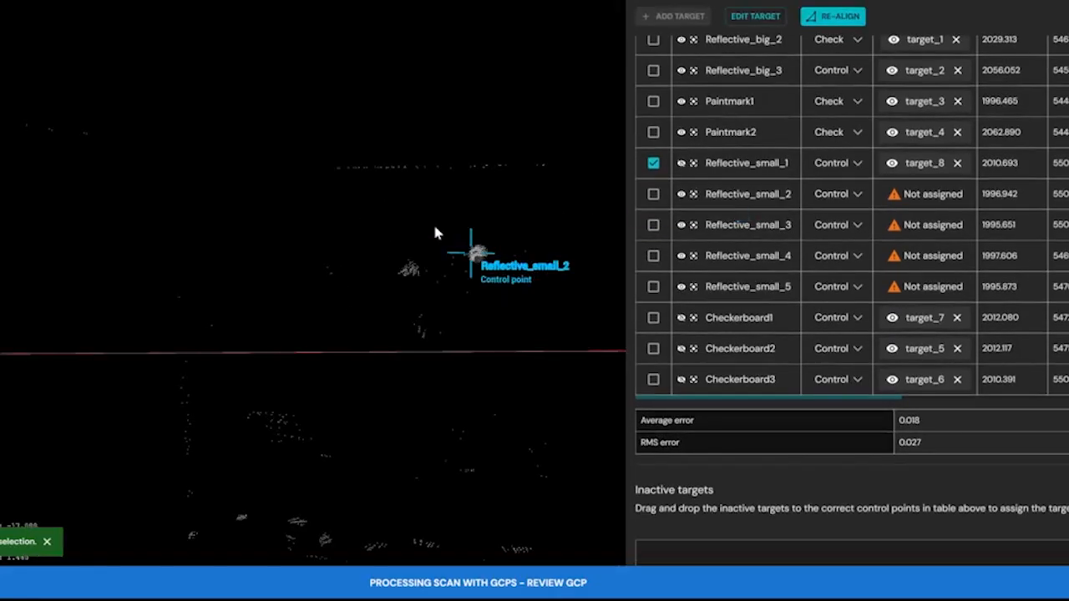
right_drag(434, 226, 394, 206)
scroll(393, 208, up, 5)
click(681, 194)
click(653, 194)
click(673, 17)
drag(386, 208, 405, 227)
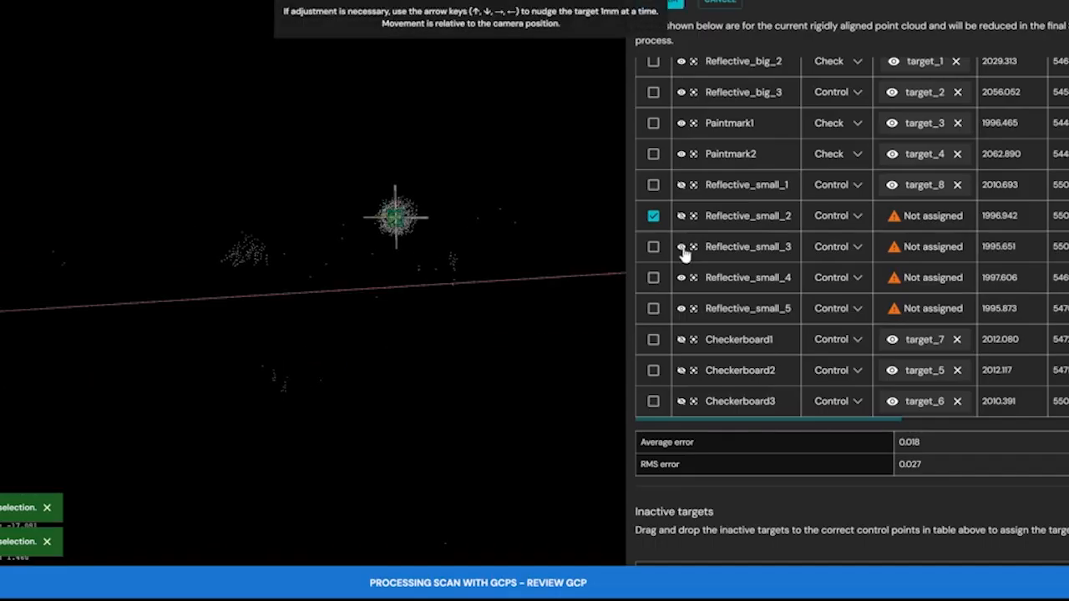
Focus on the Reflective_small_3 survey point, hide its marker, and place and confirm its target at the reflective cluster's centre.
click(692, 225)
scroll(373, 208, up, 4)
click(682, 225)
click(654, 225)
click(673, 17)
drag(357, 199, 389, 224)
click(674, 3)
Jump to the Reflective_small_4 survey point and place its target at the centre of the reflective cluster.
click(692, 256)
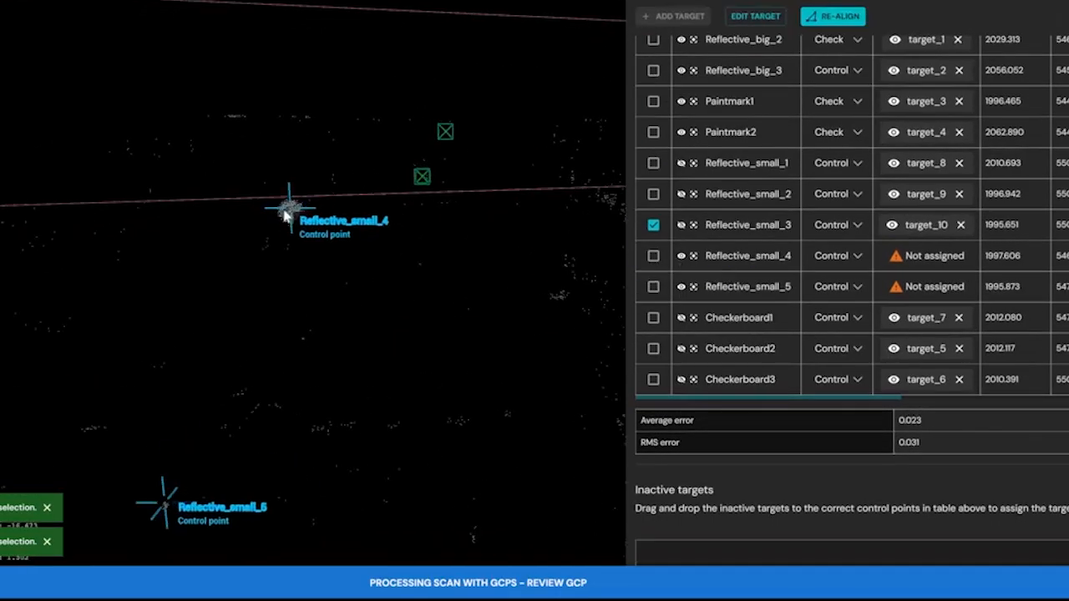
scroll(285, 217, up, 4)
click(653, 256)
click(674, 17)
drag(289, 174, 337, 230)
Jump to the Reflective_small_5 survey point and focus closely on its reflective points.
click(692, 302)
scroll(466, 258, up, 2)
scroll(465, 260, up, 2)
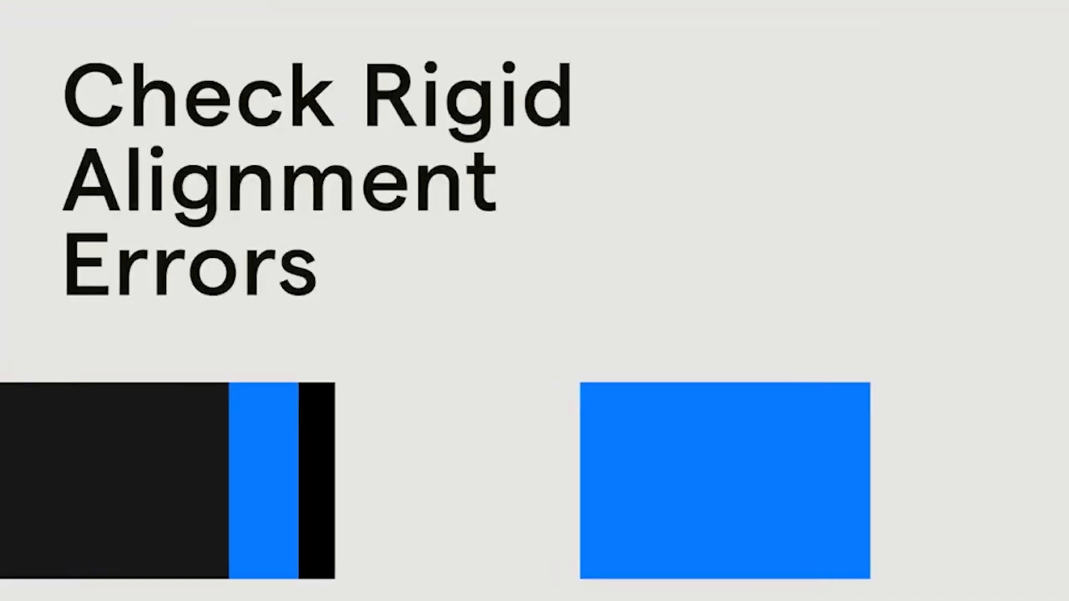
Re-align the point cloud and review the X, Y, Z and 3D errors of every assigned target.
drag(849, 400, 966, 401)
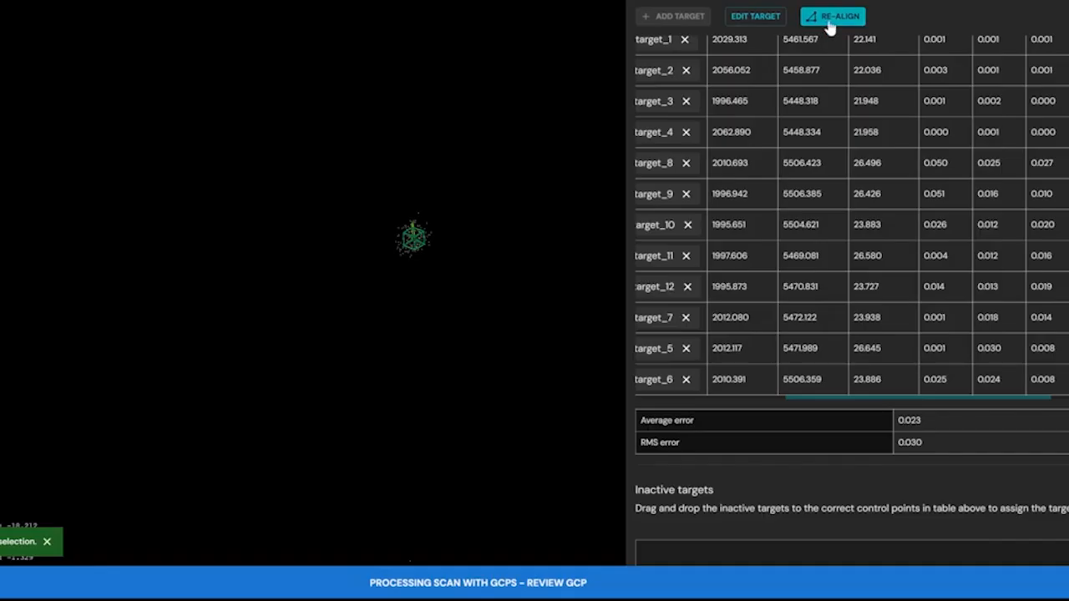
click(830, 25)
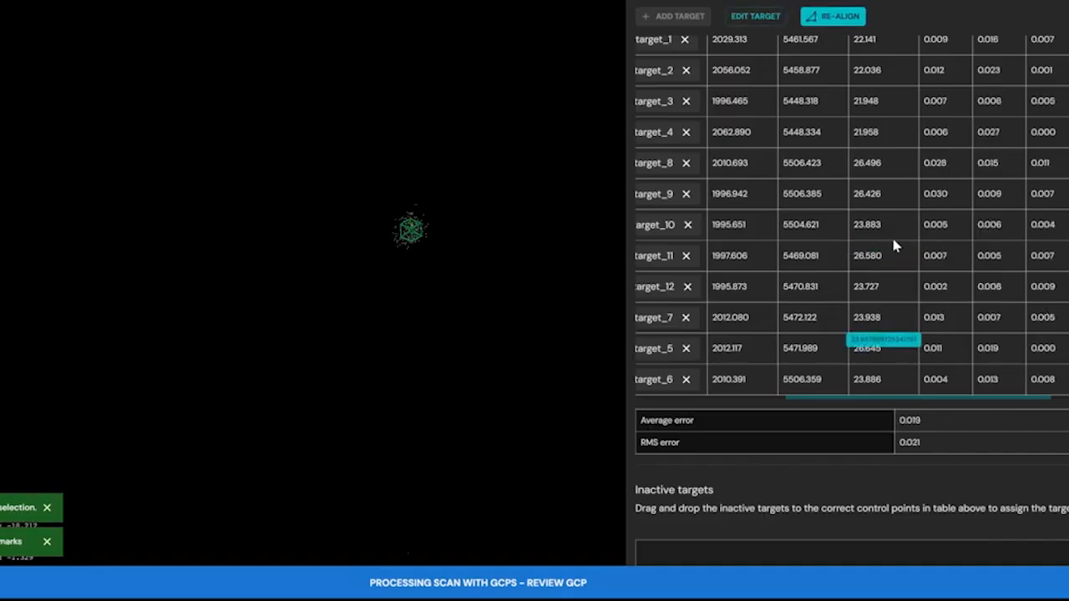
drag(890, 403, 948, 402)
scroll(852, 215, up, 2)
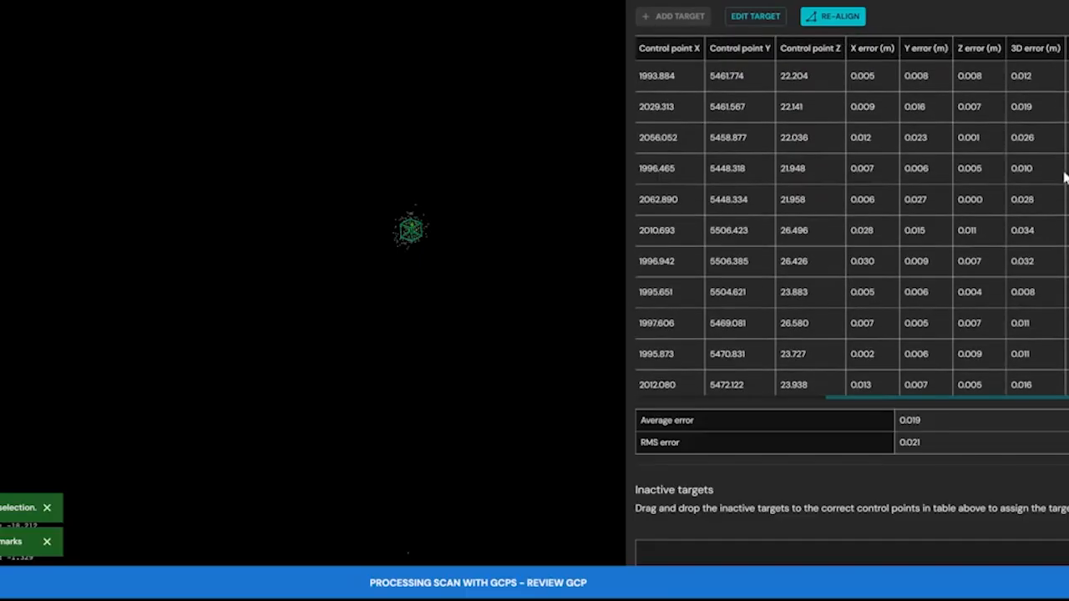
scroll(852, 217, down, 3)
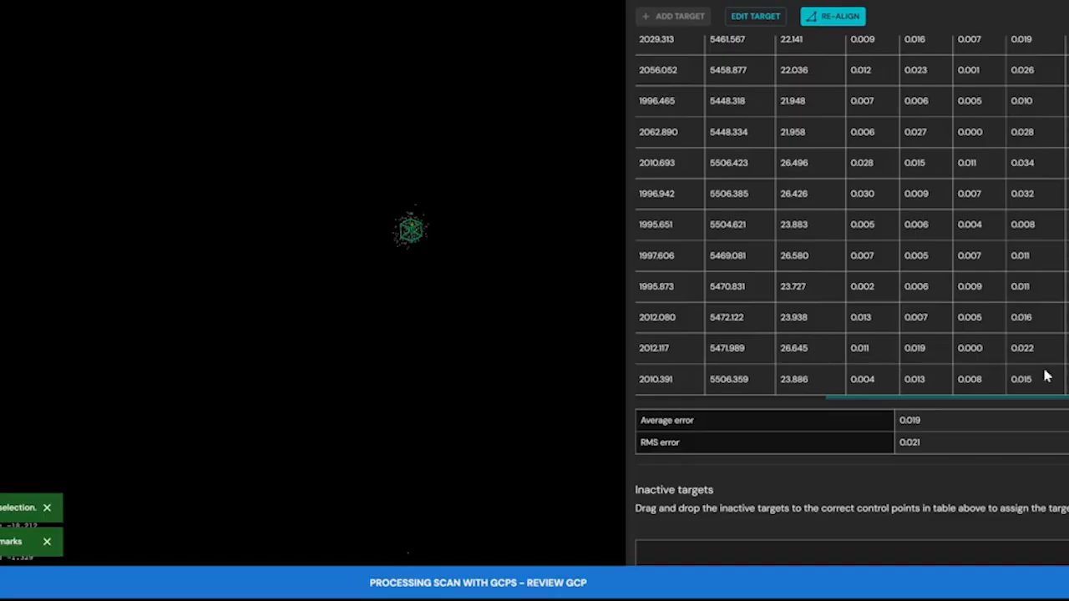
drag(1031, 405, 756, 401)
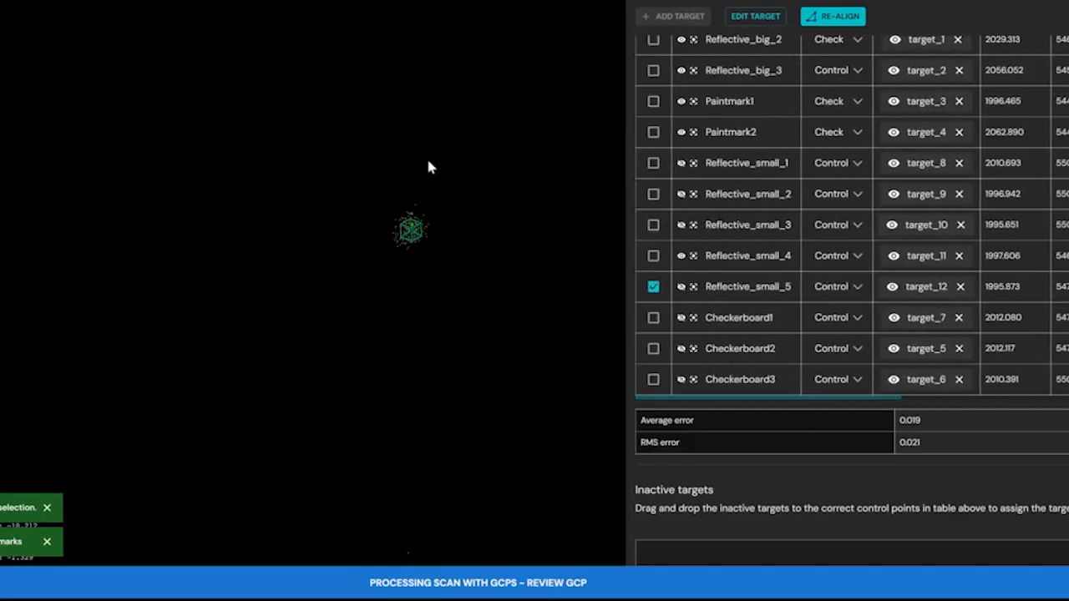
Lower the scalar filter's minimum to 26.710 to bring back the building's points around the targets.
scroll(424, 161, down, 8)
drag(455, 151, 360, 130)
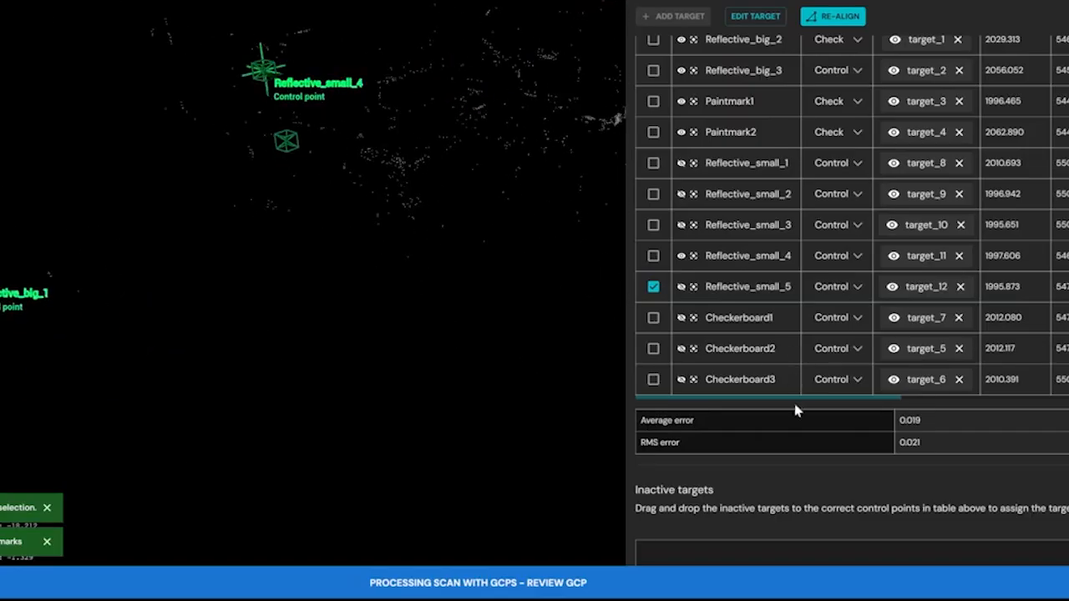
scroll(779, 435, down, 10)
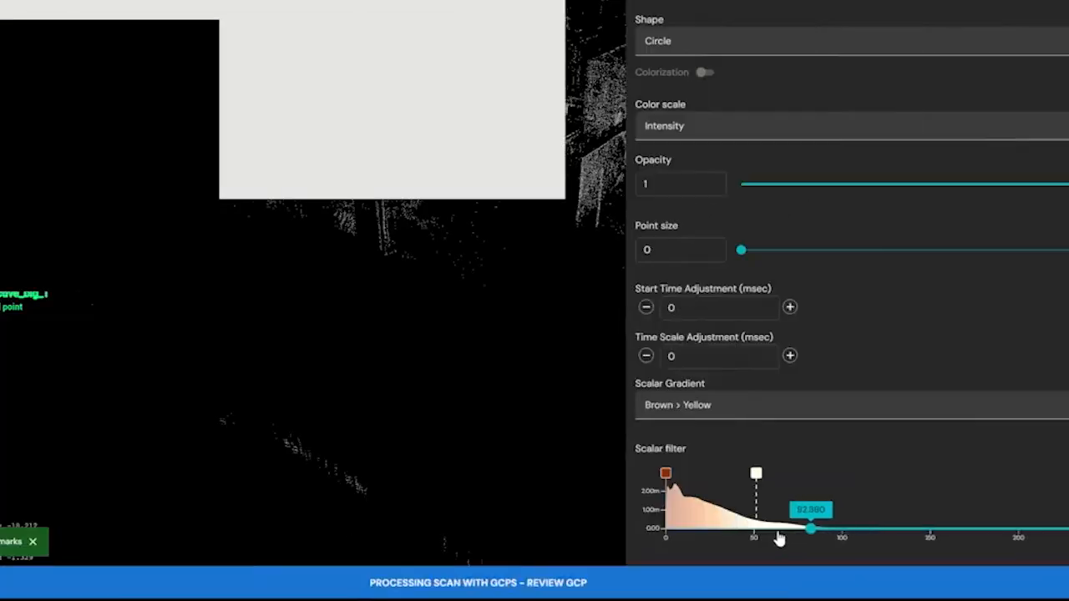
drag(778, 540, 713, 537)
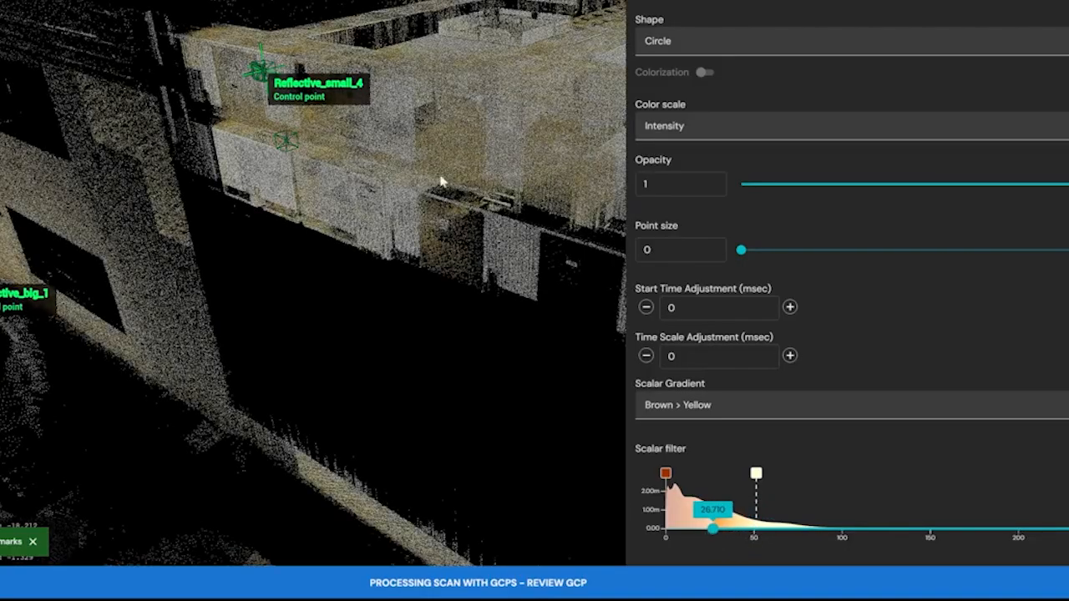
Examine how the control and check points are distributed over the whole scanned site.
mouse_move(377, 150)
mouse_down()
mouse_move(448, 221)
mouse_move(442, 158)
mouse_up()
scroll(444, 157, down, 6)
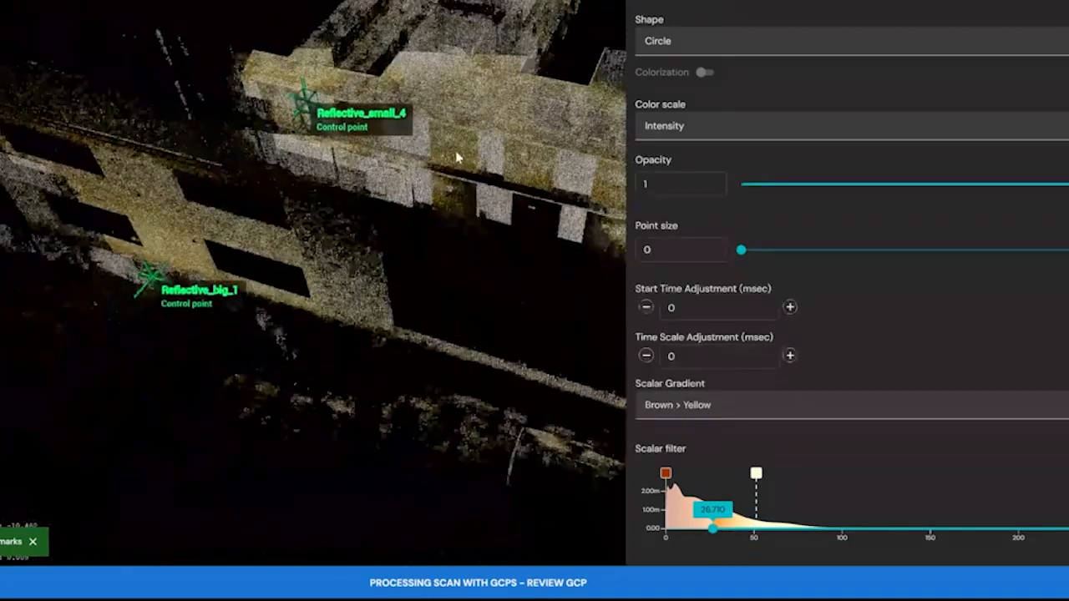
drag(371, 122, 241, 84)
drag(284, 131, 339, 187)
right_drag(339, 186, 442, 367)
scroll(382, 221, down, 5)
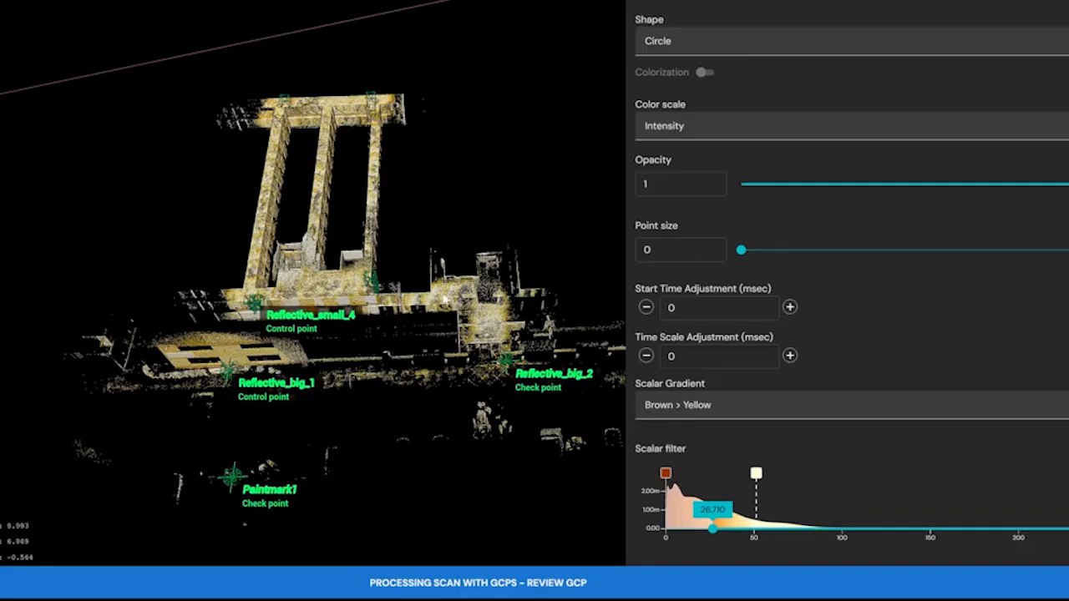
right_drag(349, 288, 402, 287)
drag(399, 298, 405, 269)
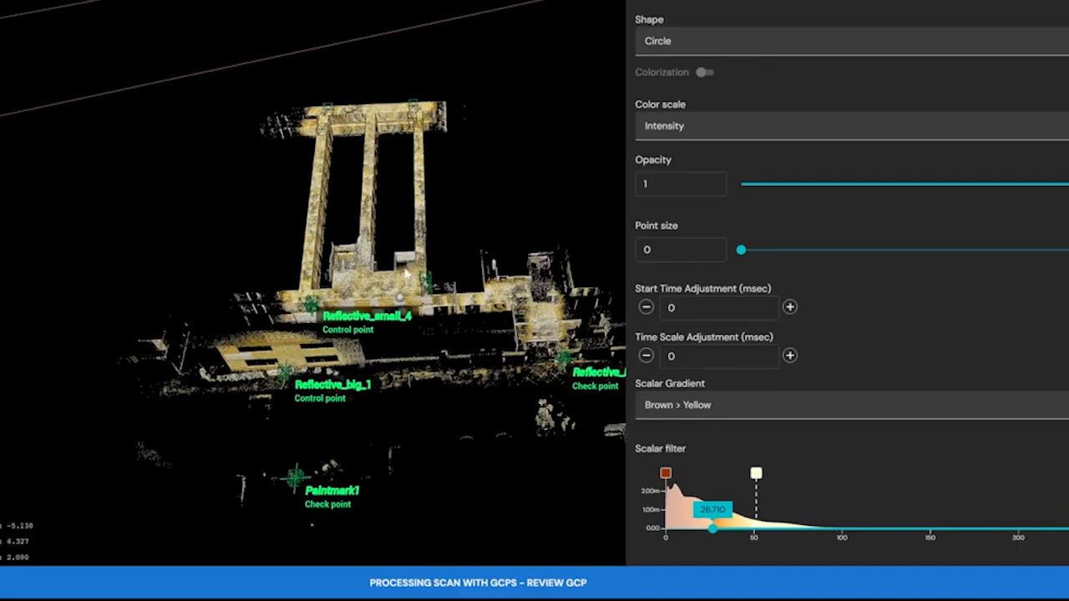
scroll(405, 272, up, 6)
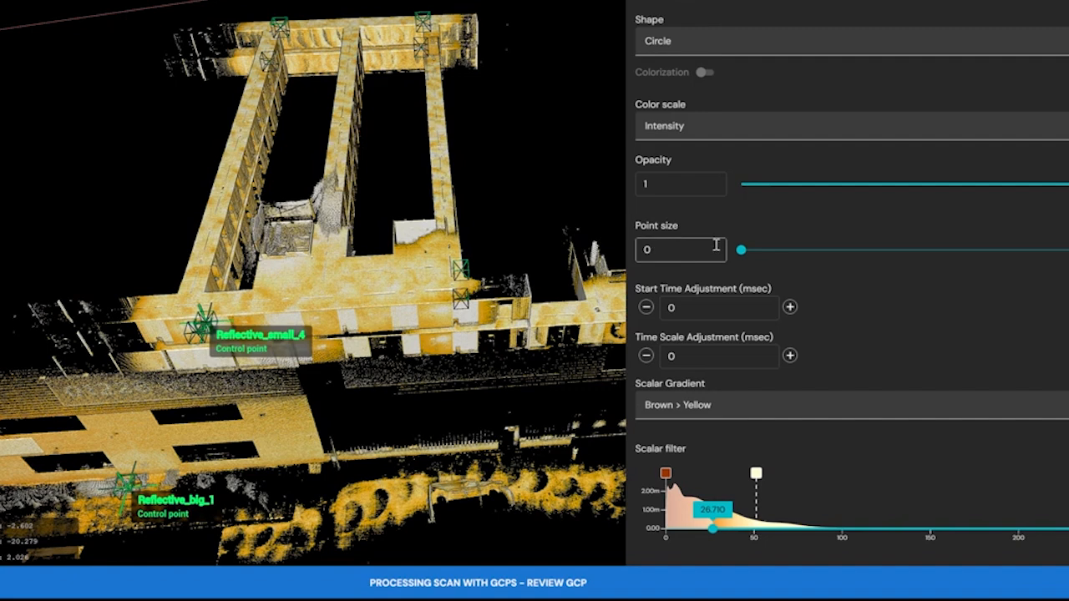
Show the markers of Reflective_small_1, 2, 3 and 5 and of Checkerboard1, 2 and 3.
scroll(1044, 333, up, 10)
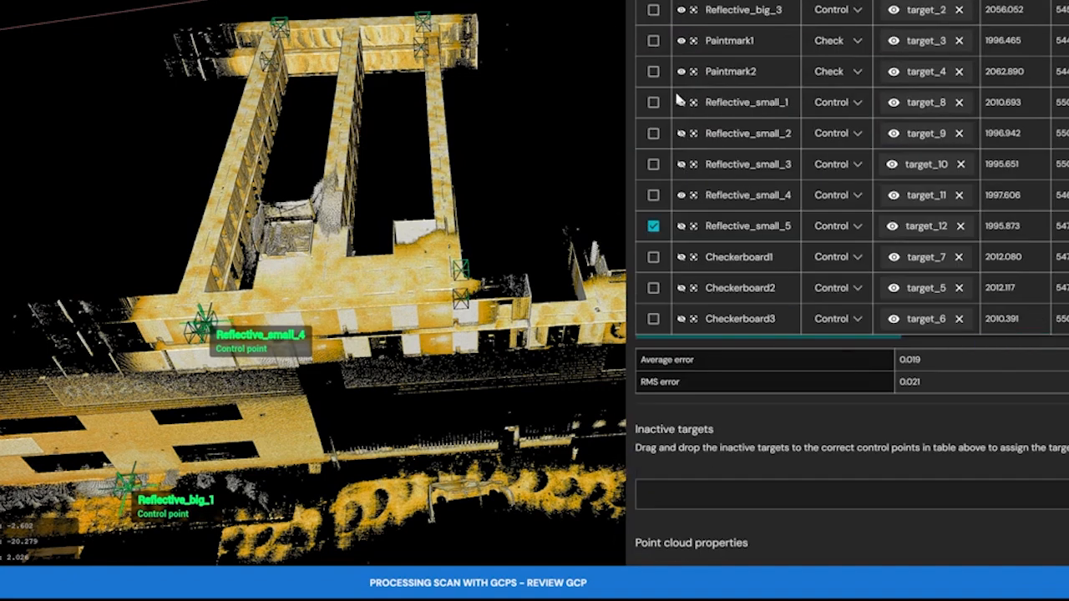
click(681, 103)
click(682, 136)
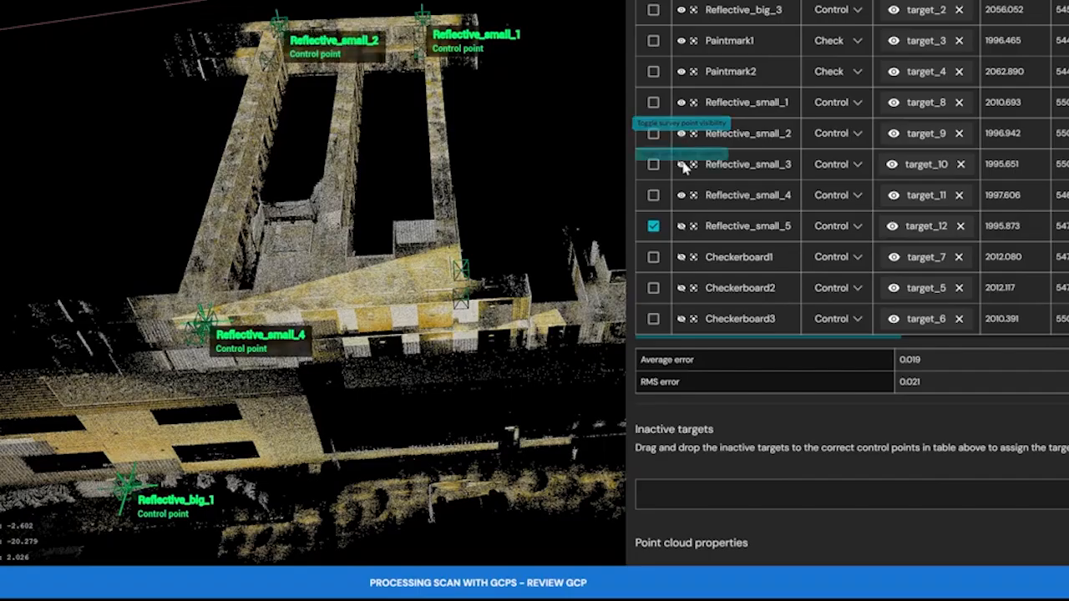
click(682, 165)
click(682, 226)
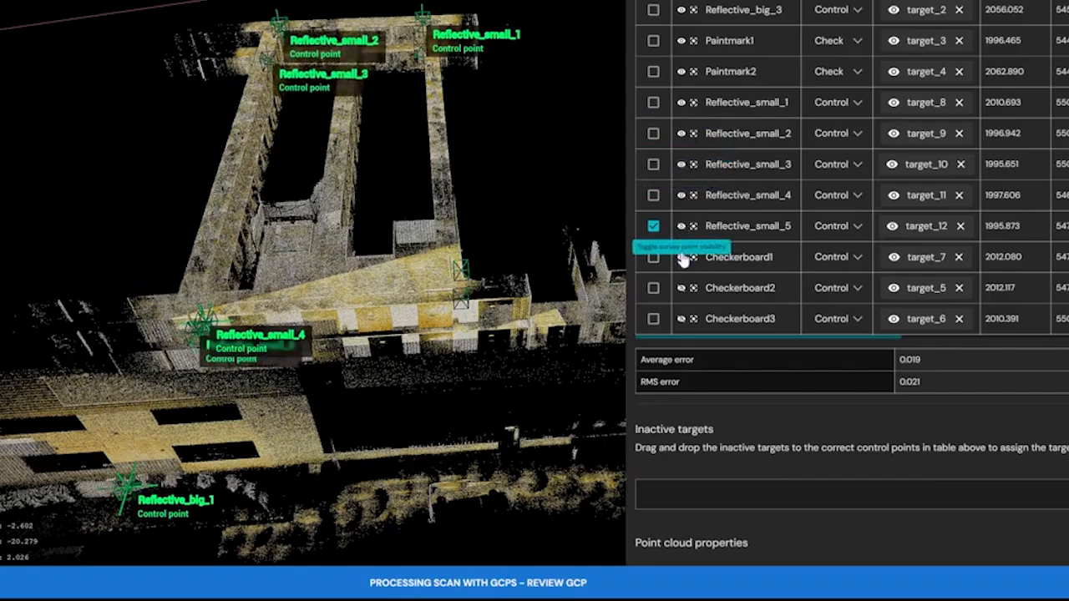
click(681, 288)
click(685, 317)
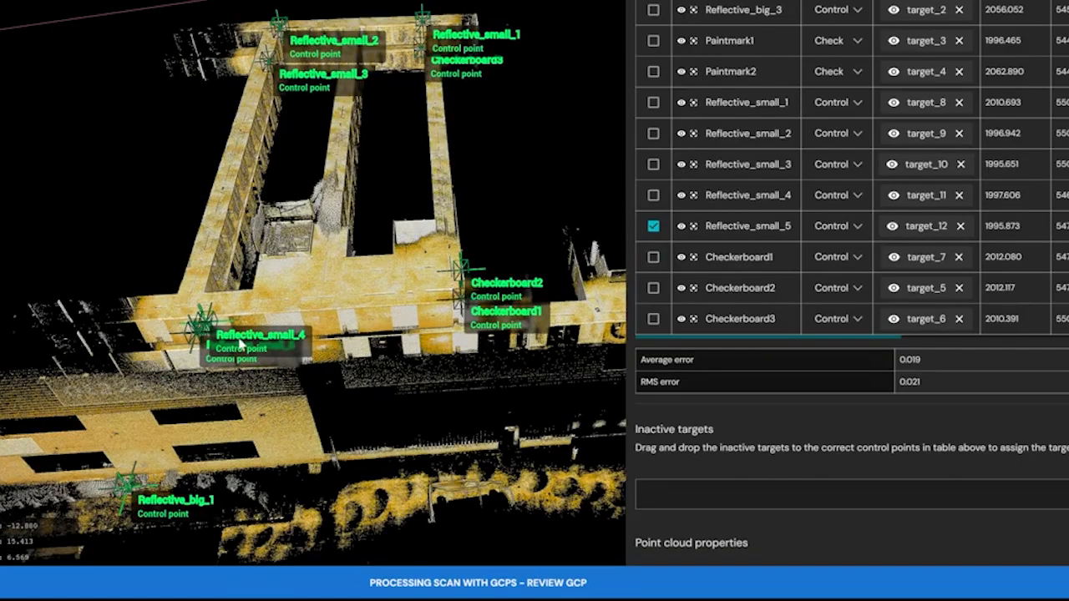
Define the Reflective_small_4 and Reflective_small_5 survey points as check points.
click(858, 197)
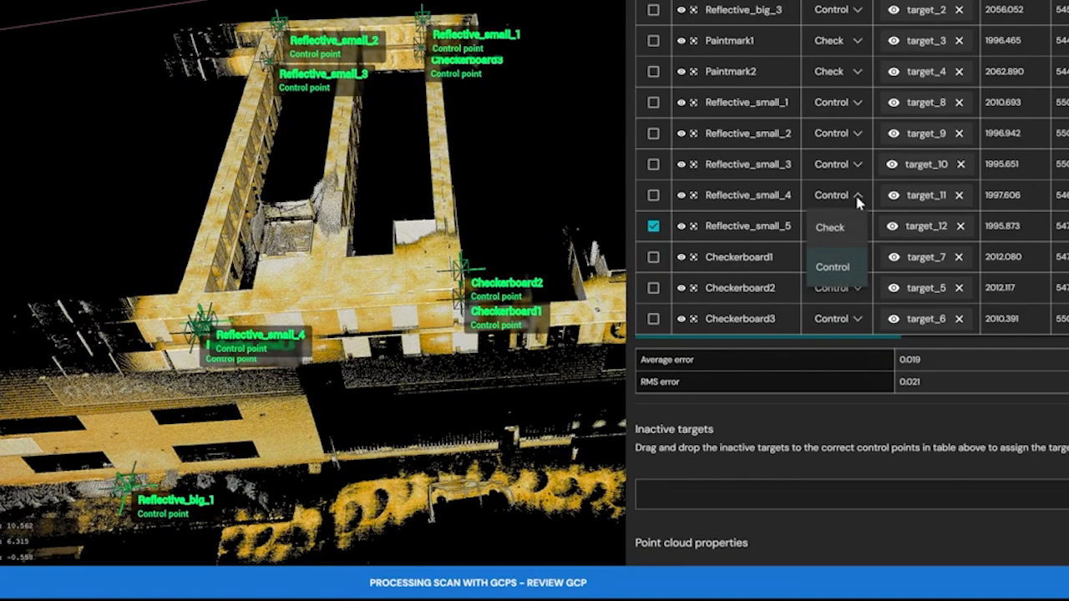
click(857, 232)
click(852, 227)
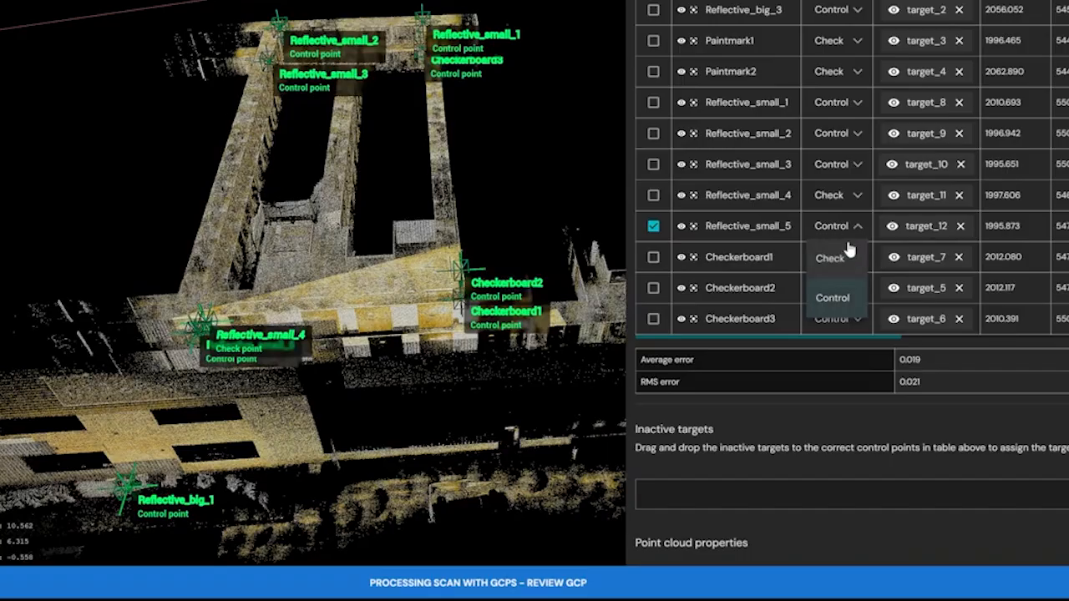
click(842, 260)
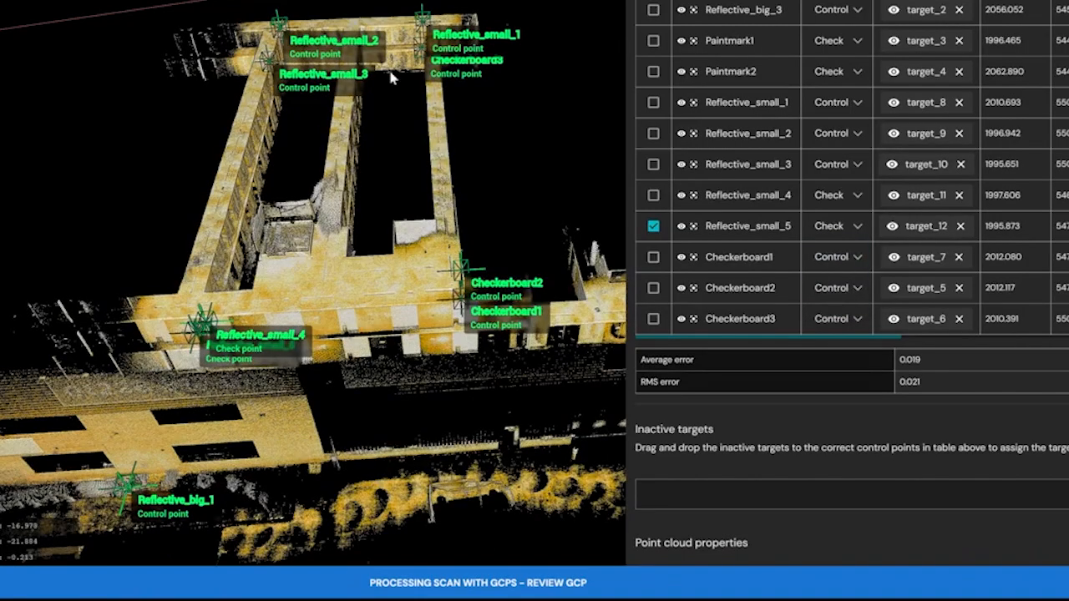
Define the Reflective_small_1 and Checkerboard3 survey points as check points.
click(856, 104)
click(832, 135)
scroll(800, 246, down, 1)
click(846, 259)
click(836, 290)
Look over the complete scan with its control and check points, and expand the processing details of Output_GCP.
drag(424, 270, 443, 289)
scroll(424, 235, down, 6)
right_drag(425, 234, 303, 207)
drag(429, 288, 416, 296)
right_drag(483, 326, 465, 320)
scroll(465, 319, up, 2)
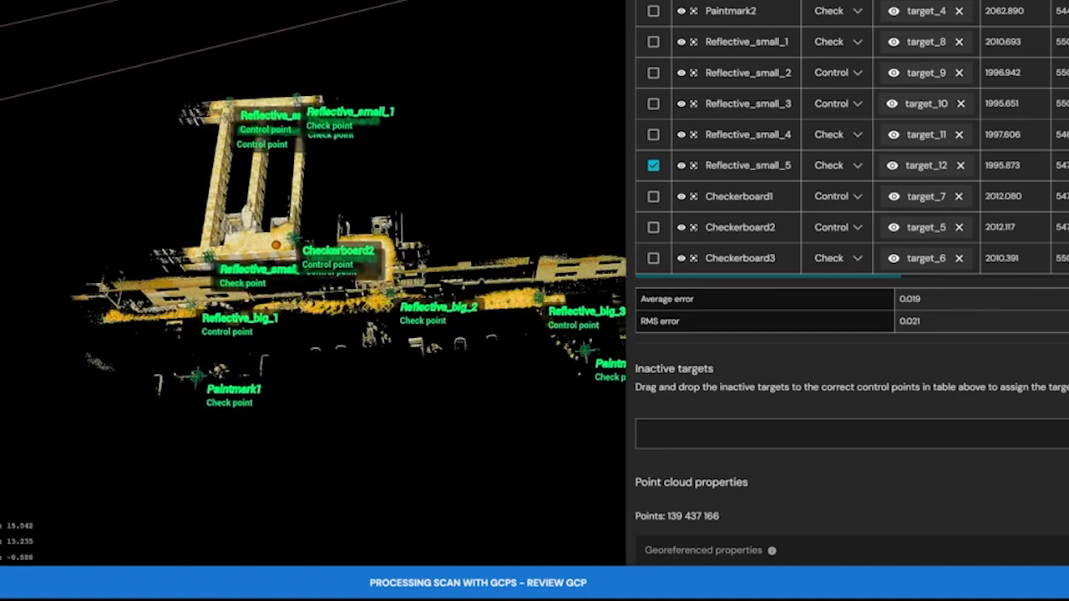
click(167, 583)
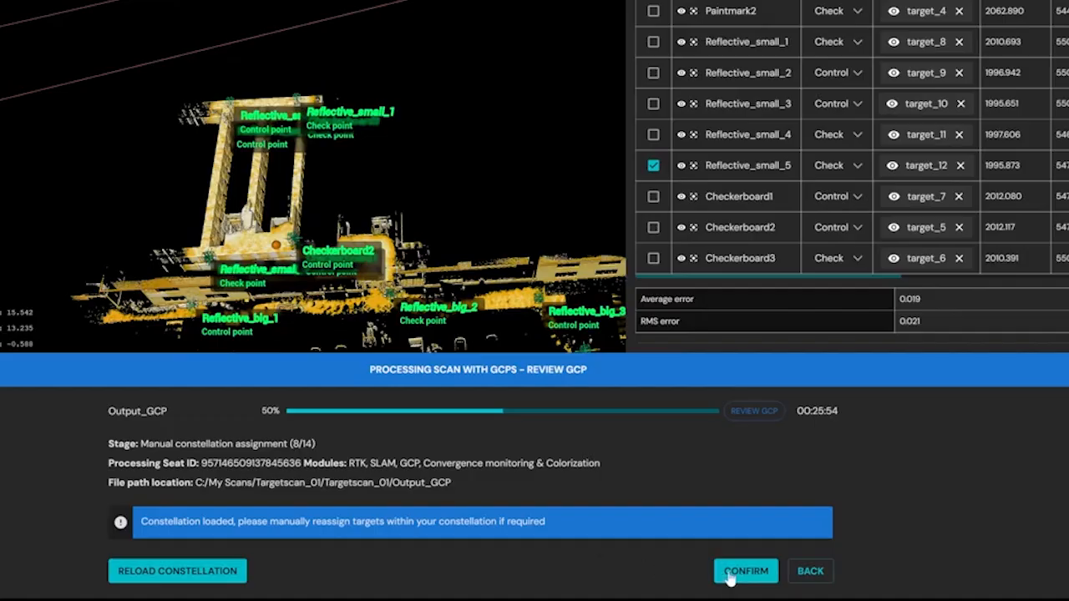